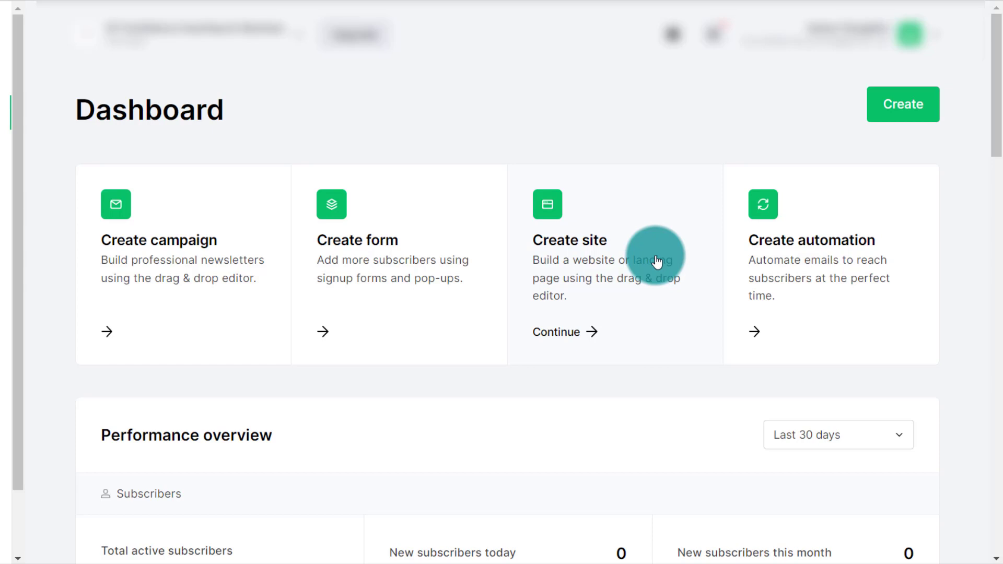
- Create a new site named Tuto with the Landing page type and continue to the subscriber groups
{"action": "left_click", "coordinate": [558, 335]}
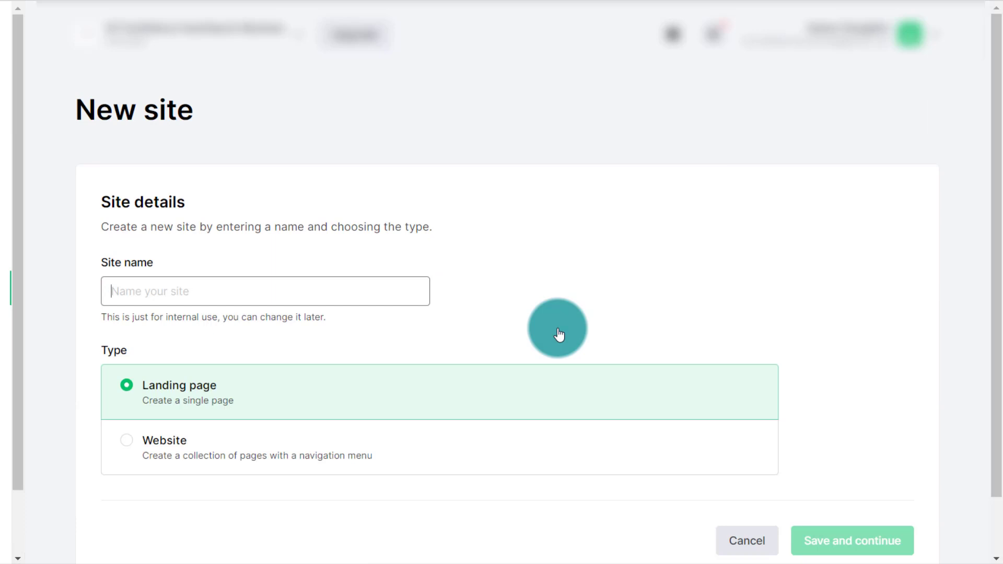
{"action": "type", "text": "Tuto"}
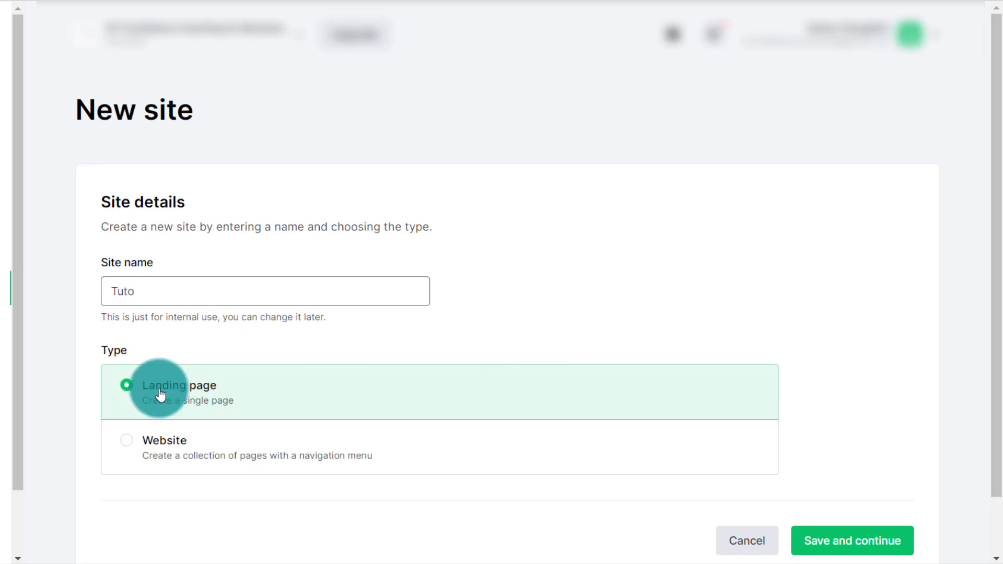
{"action": "left_click", "coordinate": [845, 543]}
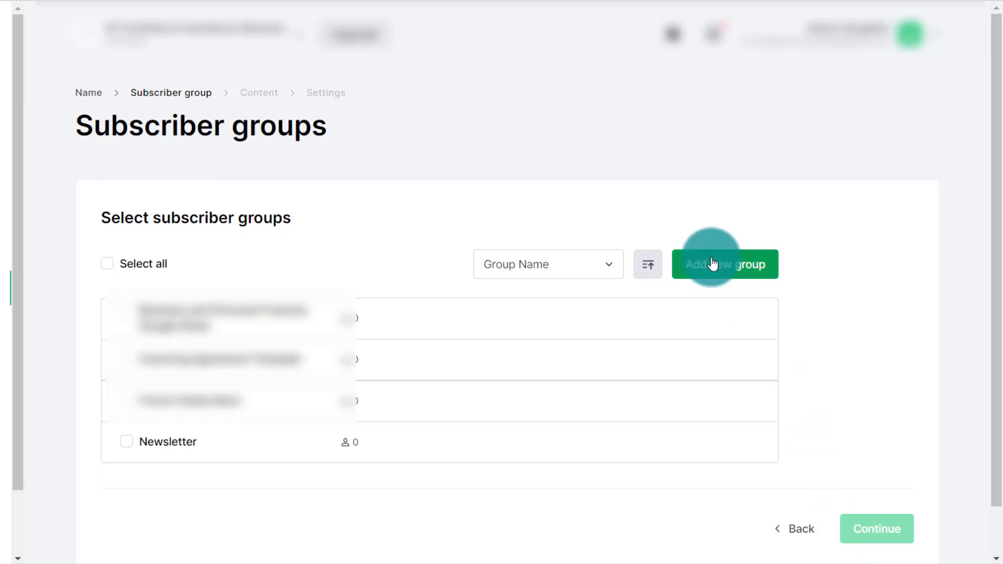
- Add a new subscriber group named Tuto, keep it selected for the landing page, and continue
{"action": "left_click", "coordinate": [727, 277]}
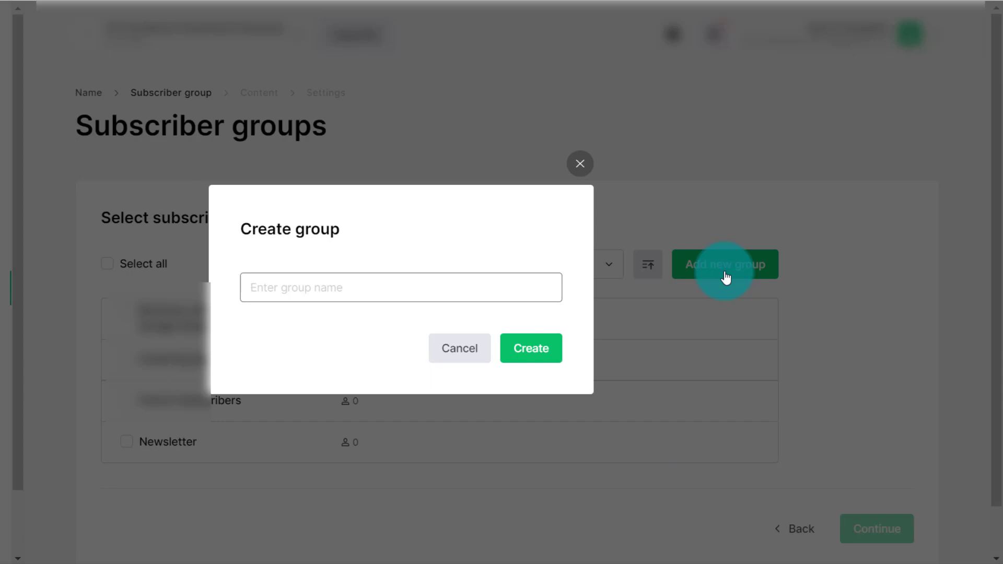
{"action": "type", "text": "Tuto"}
{"action": "key", "text": "Return"}
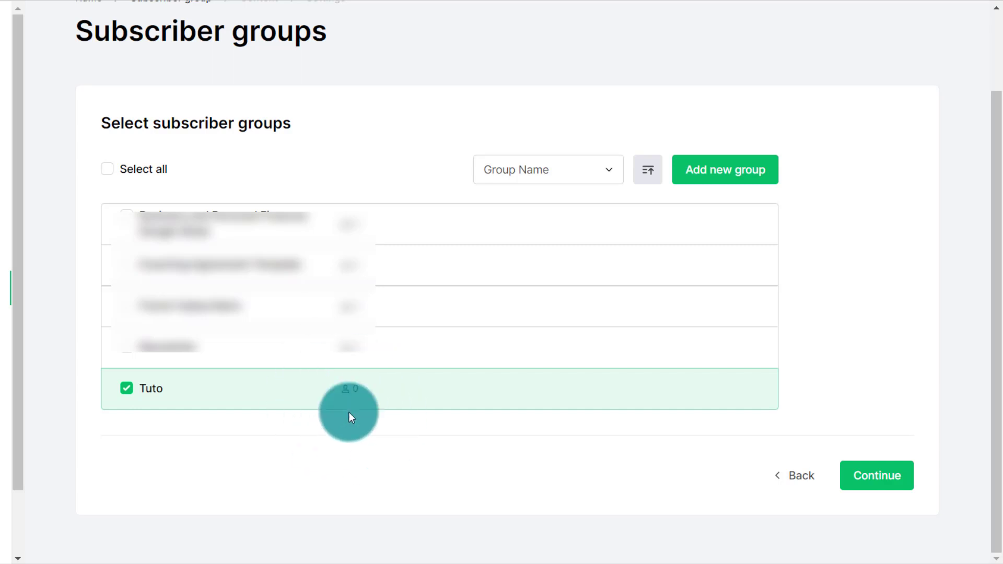
{"action": "left_click", "coordinate": [867, 481]}
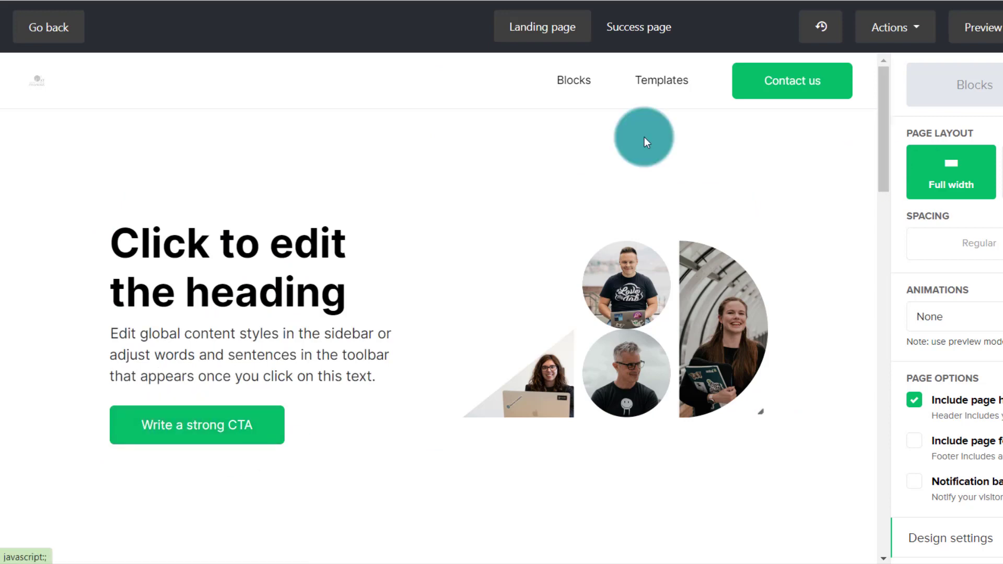
- Look through the landing page's sections, from the hero heading down to the email subscribe form
{"action": "scroll", "coordinate": [836, 246], "scroll_direction": "down", "scroll_amount": 10}
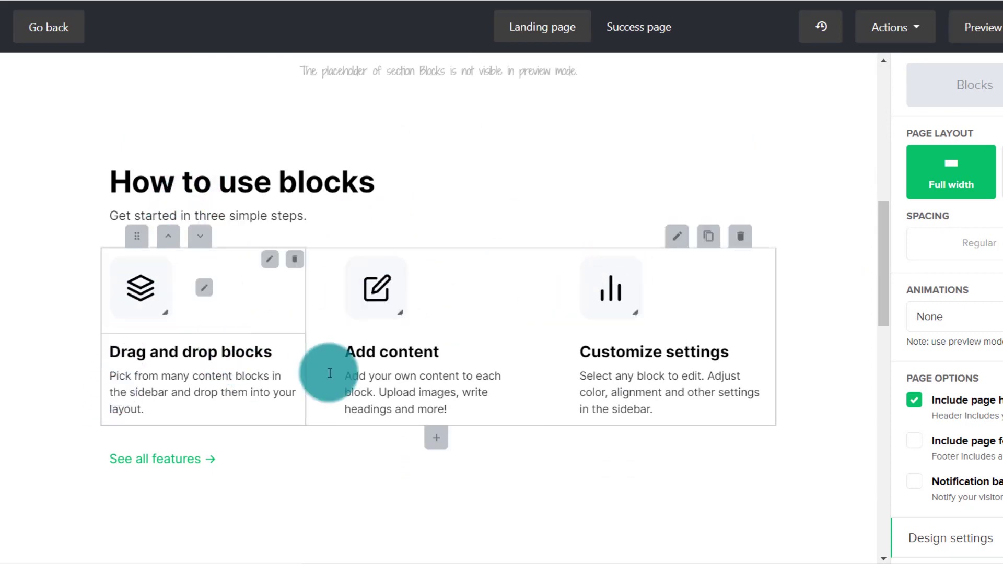
{"action": "scroll", "coordinate": [828, 332], "scroll_direction": "down", "scroll_amount": 3}
{"action": "scroll", "coordinate": [827, 332], "scroll_direction": "down", "scroll_amount": 10}
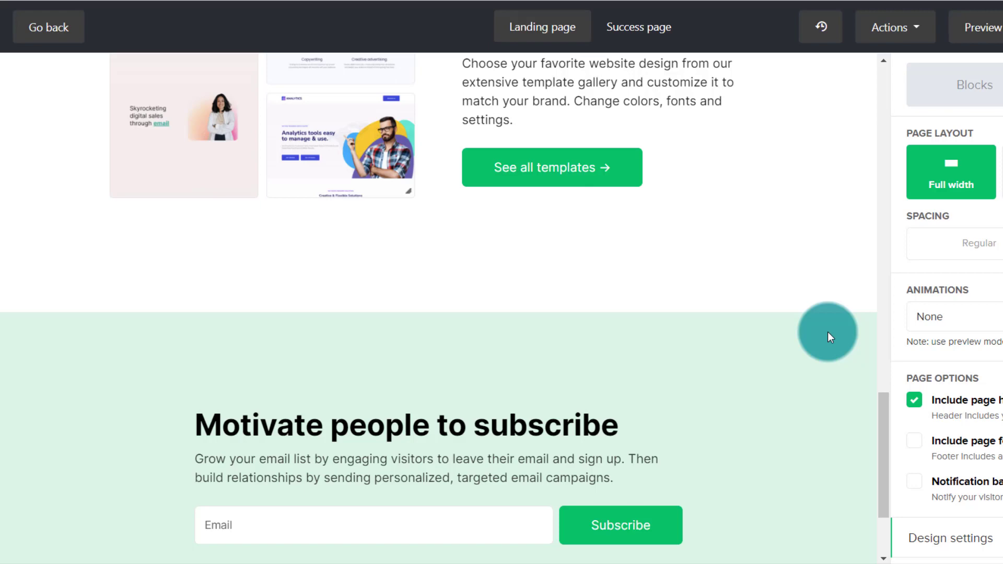
{"action": "scroll", "coordinate": [828, 331], "scroll_direction": "down", "scroll_amount": 2}
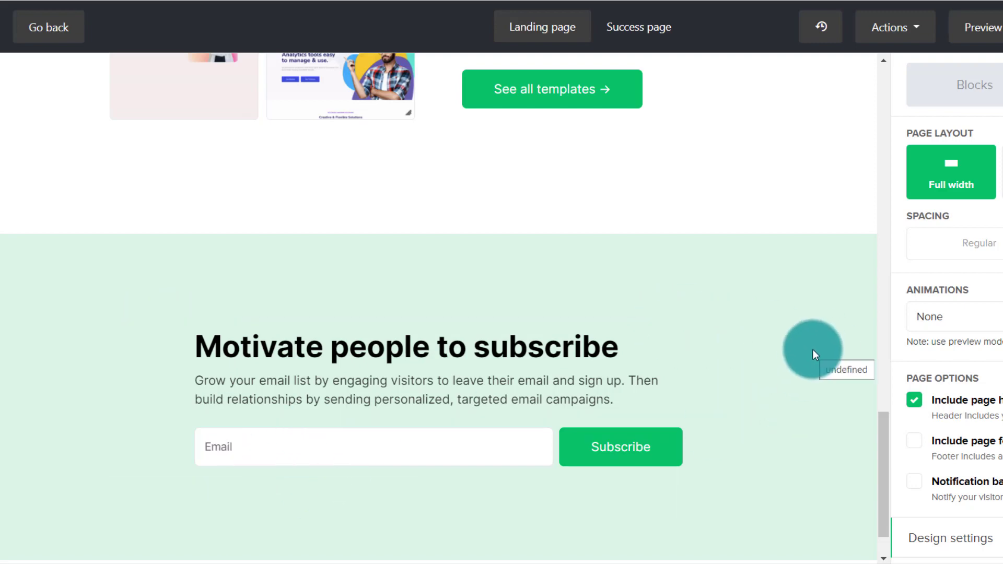
{"action": "scroll", "coordinate": [813, 349], "scroll_direction": "down", "scroll_amount": 1}
{"action": "scroll", "coordinate": [813, 349], "scroll_direction": "up", "scroll_amount": 8}
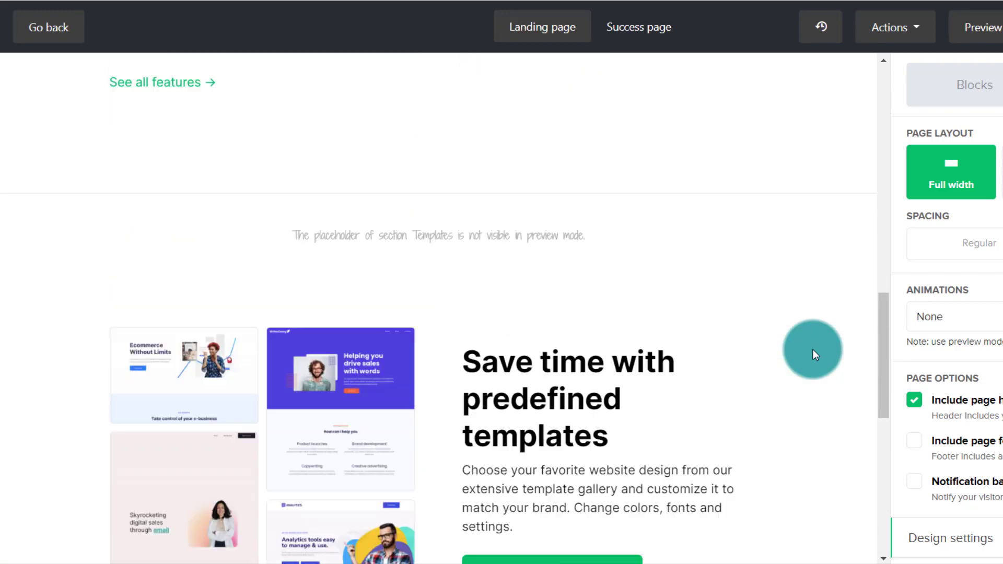
{"action": "scroll", "coordinate": [813, 349], "scroll_direction": "down", "scroll_amount": 8}
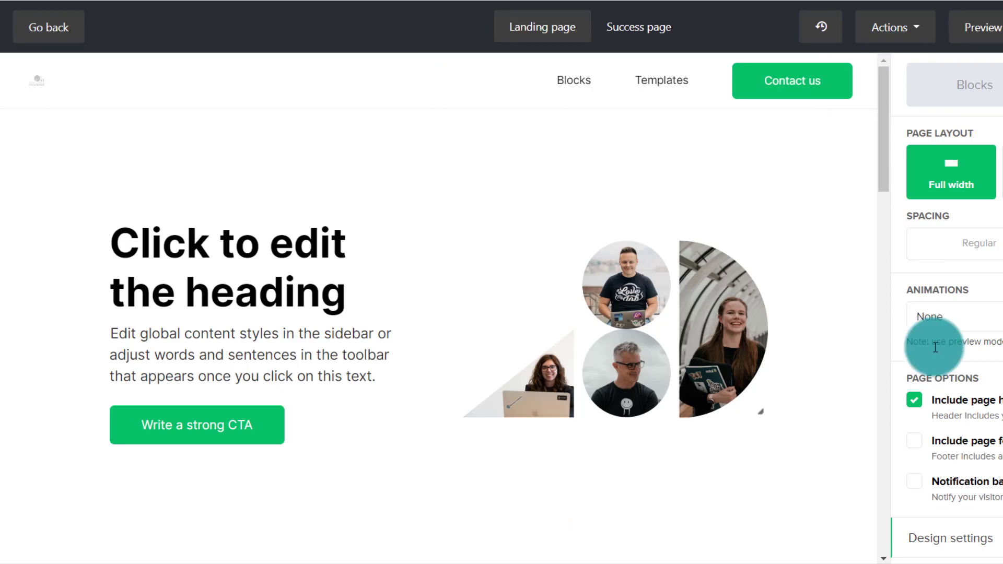
- Exclude the page header from the landing page in the page options
{"action": "scroll", "coordinate": [946, 340], "scroll_direction": "down", "scroll_amount": 3}
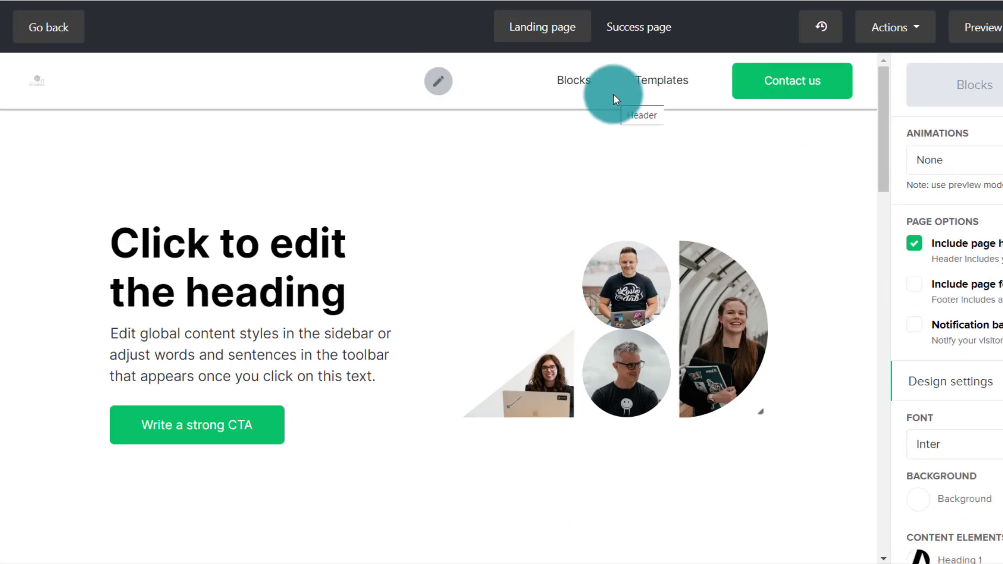
{"action": "left_click", "coordinate": [912, 250]}
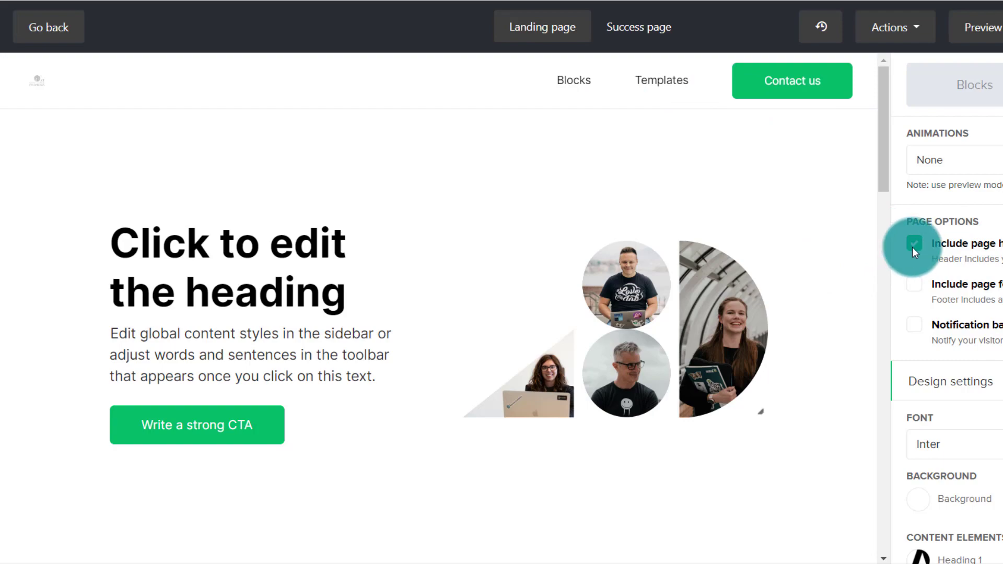
- Try out the page footer and the notification bar in the page options, switching each off again
{"action": "left_click", "coordinate": [908, 289]}
{"action": "left_click_drag", "start_coordinate": [888, 109], "coordinate": [886, 521]}
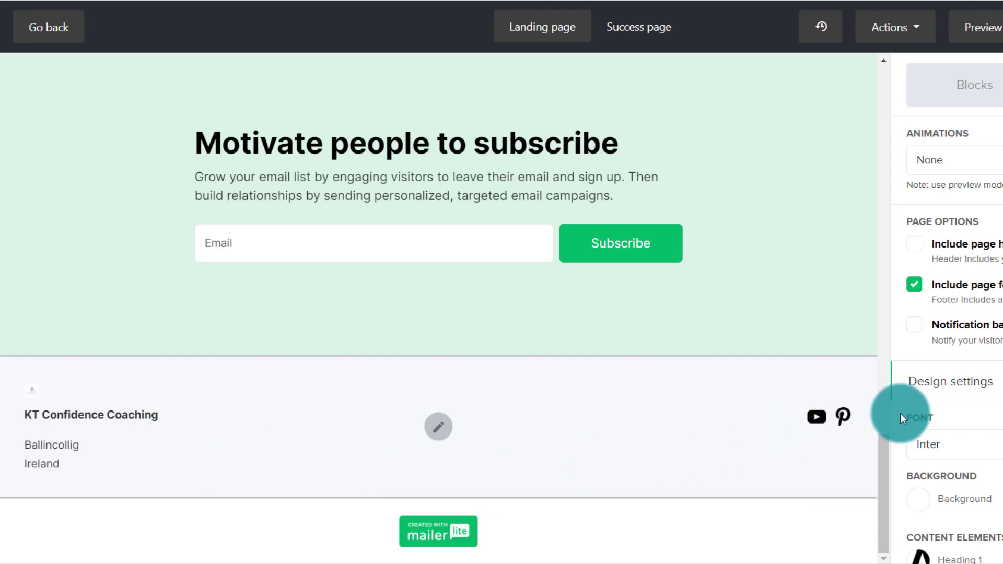
{"action": "left_click", "coordinate": [914, 289]}
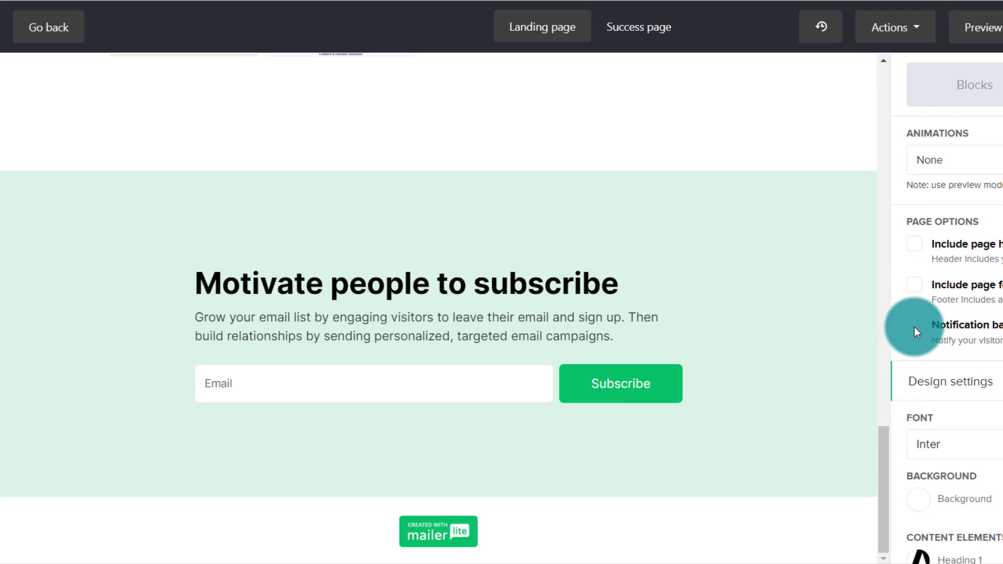
{"action": "left_click", "coordinate": [914, 326]}
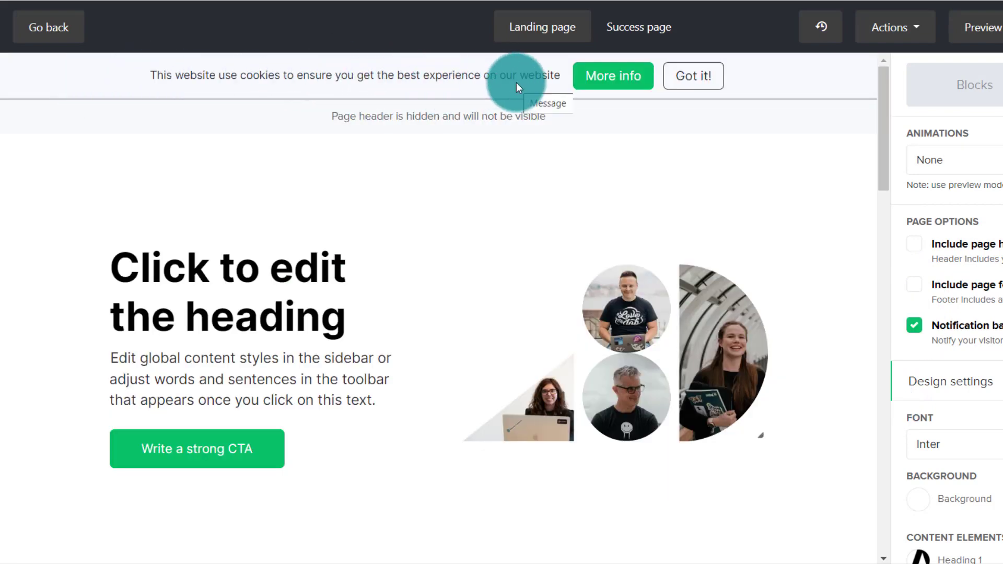
{"action": "left_click", "coordinate": [913, 325]}
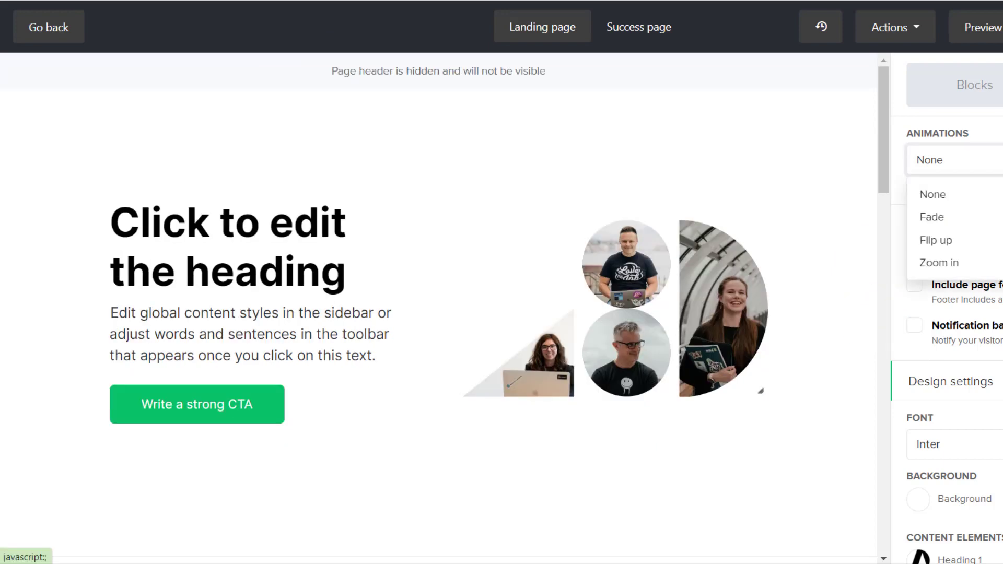
- Set the page animation to Zoom in, preview the landing page, and return to the editor
{"action": "left_click", "coordinate": [966, 264]}
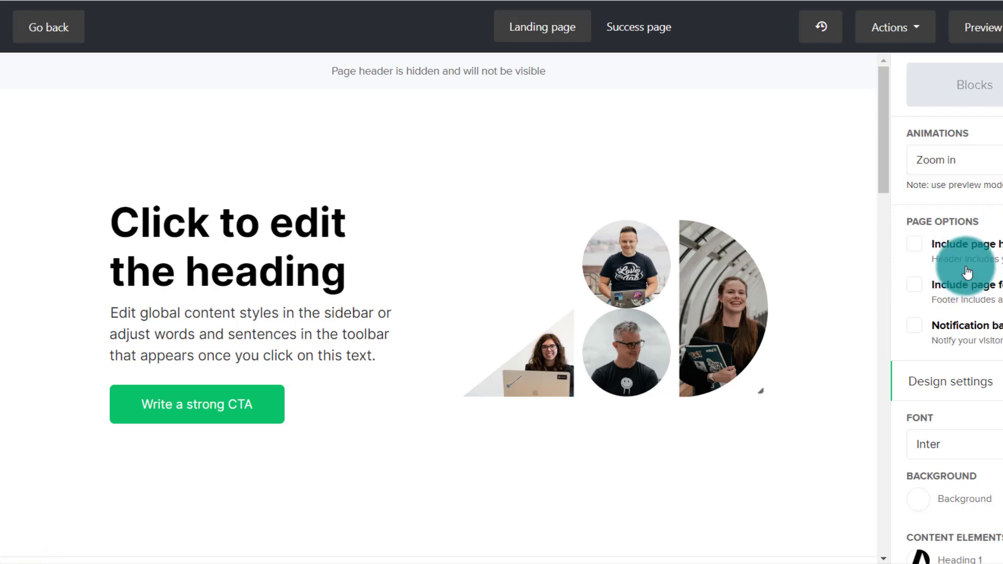
{"action": "left_click", "coordinate": [977, 30]}
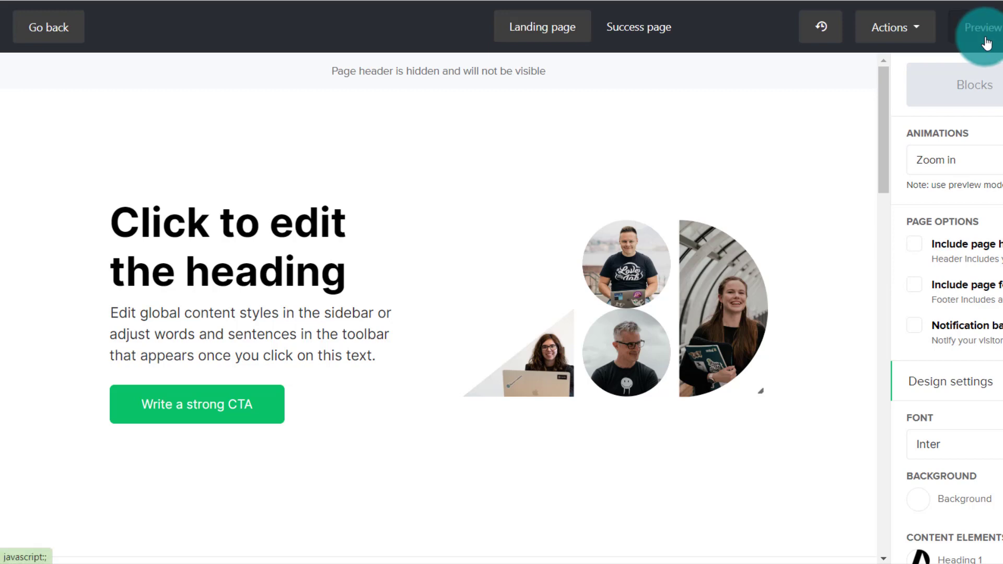
{"action": "left_click", "coordinate": [851, 259]}
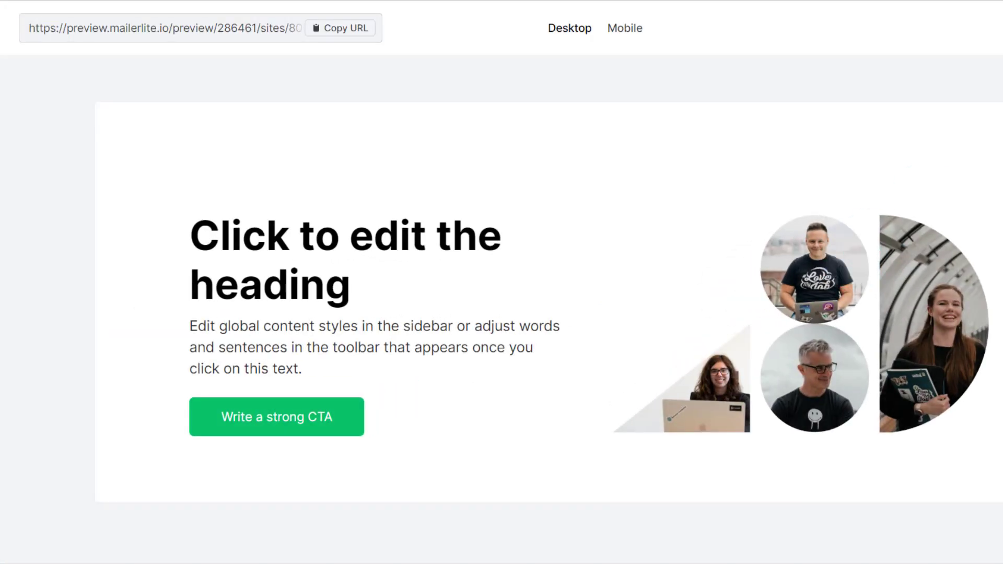
{"action": "key", "text": "Escape"}
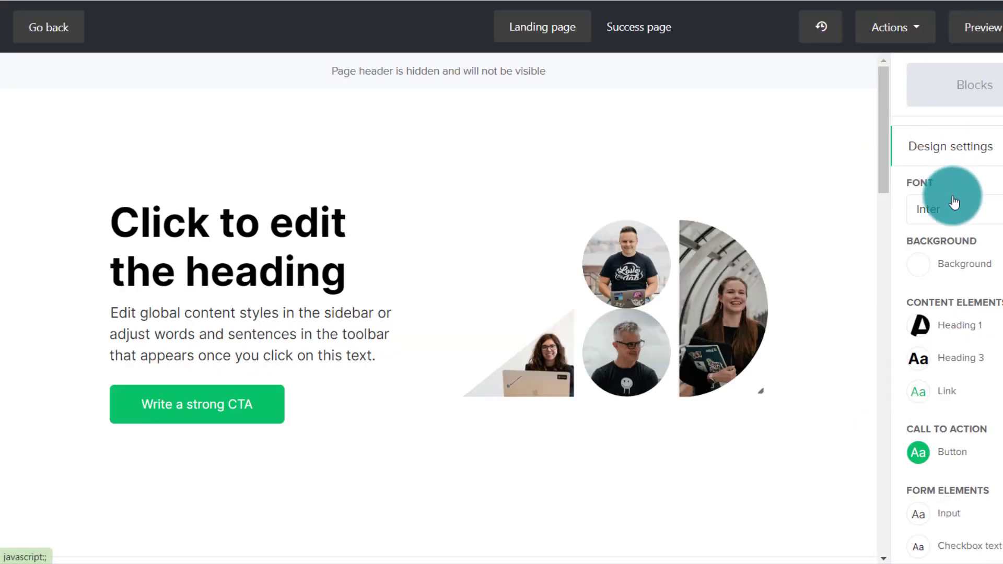
- Change the Heading 1 font to Playfair Display in the design settings
{"action": "scroll", "coordinate": [999, 450], "scroll_direction": "down", "scroll_amount": 2}
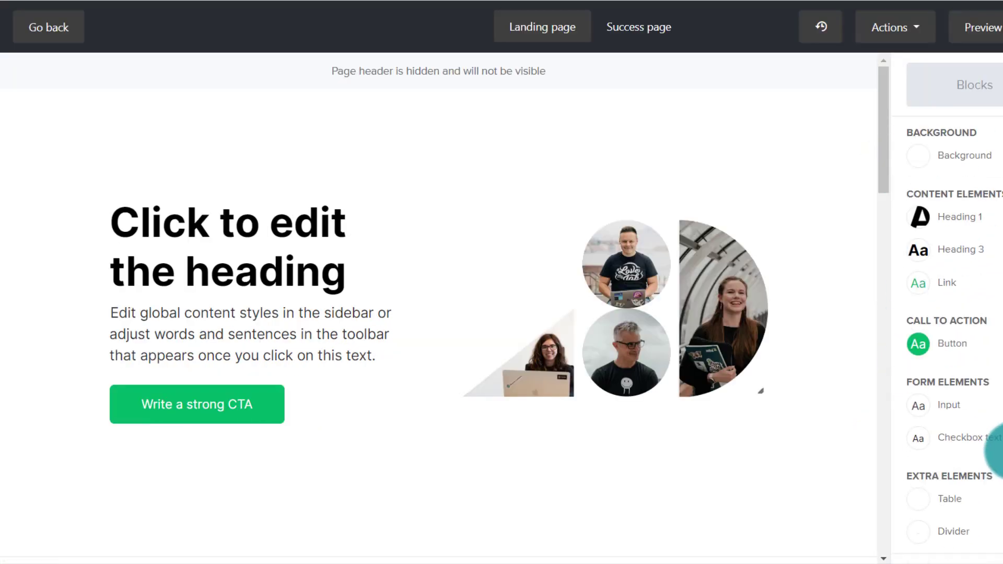
{"action": "scroll", "coordinate": [993, 441], "scroll_direction": "up", "scroll_amount": 6}
{"action": "scroll", "coordinate": [992, 441], "scroll_direction": "down", "scroll_amount": 3}
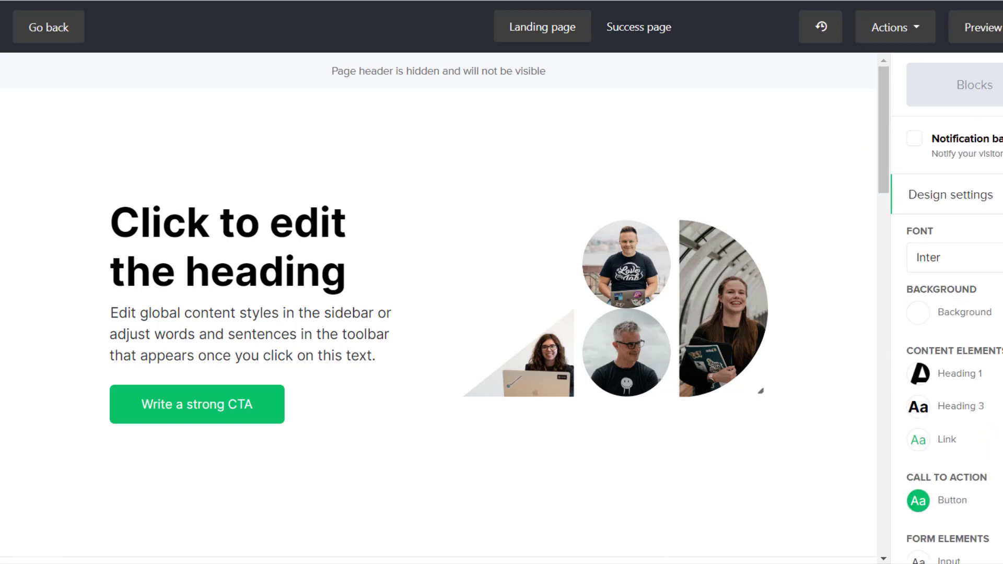
{"action": "scroll", "coordinate": [745, 199], "scroll_direction": "down", "scroll_amount": 10}
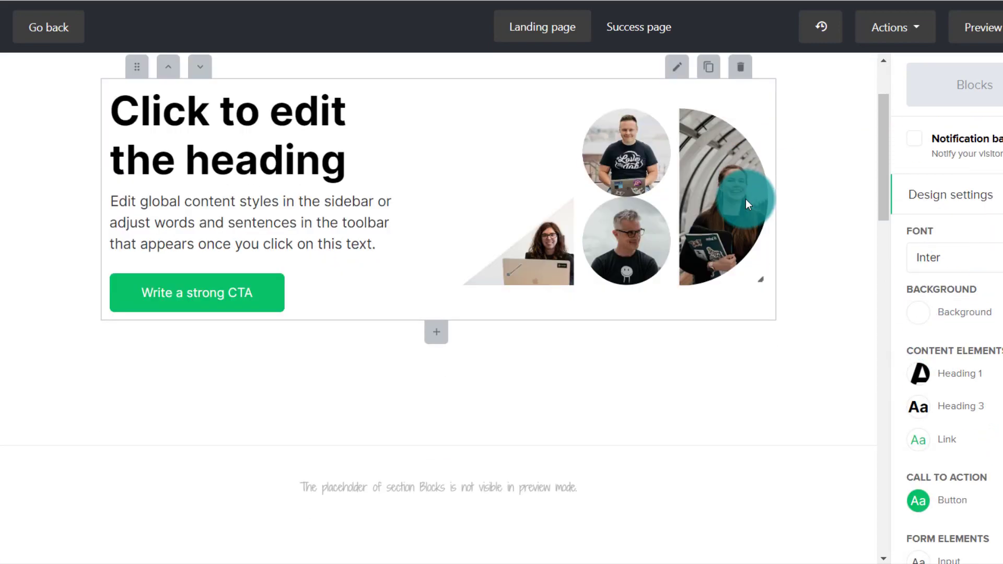
{"action": "scroll", "coordinate": [745, 199], "scroll_direction": "up", "scroll_amount": 10}
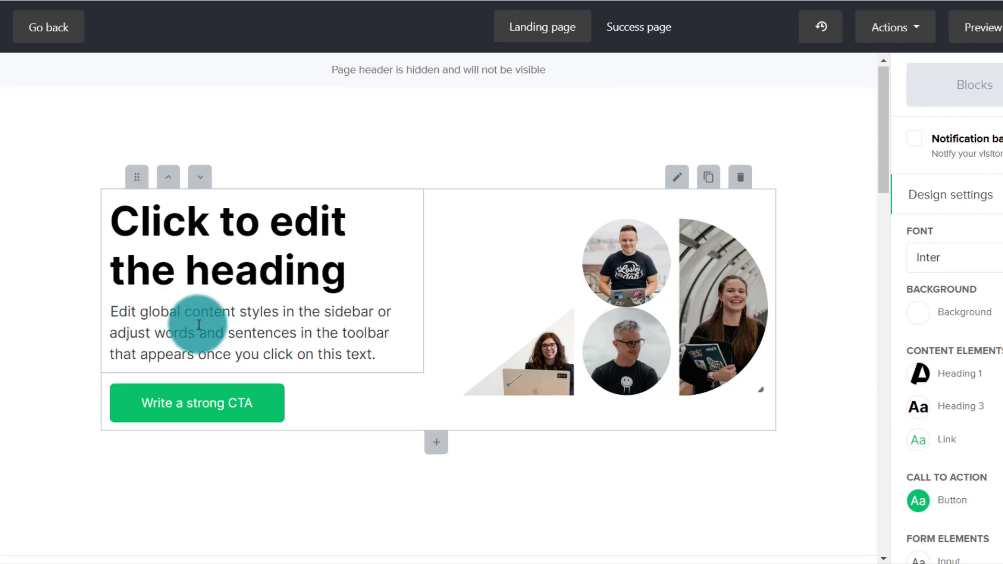
{"action": "scroll", "coordinate": [197, 318], "scroll_direction": "down", "scroll_amount": 10}
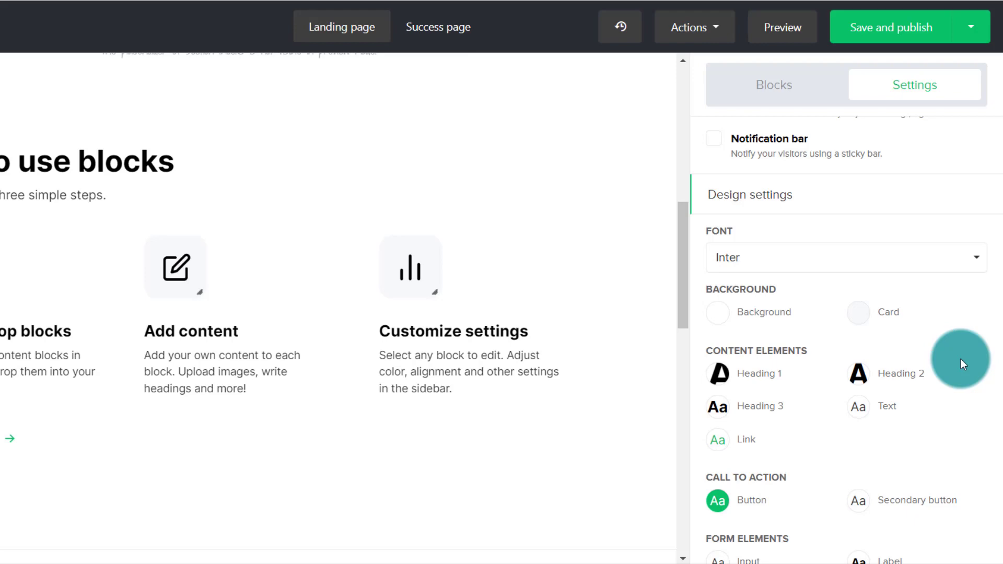
{"action": "left_click", "coordinate": [720, 386]}
{"action": "left_click", "coordinate": [644, 293]}
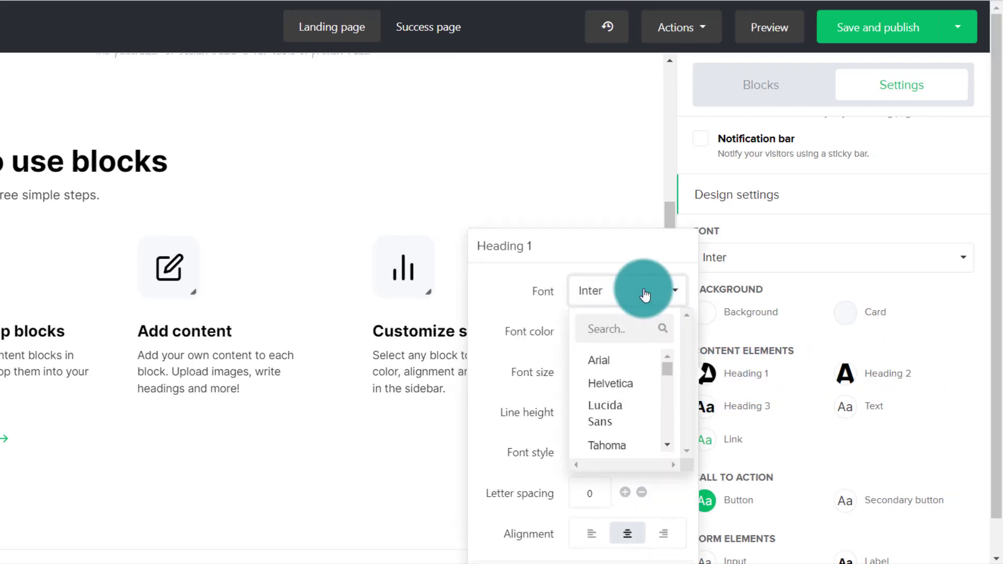
{"action": "left_click", "coordinate": [633, 342]}
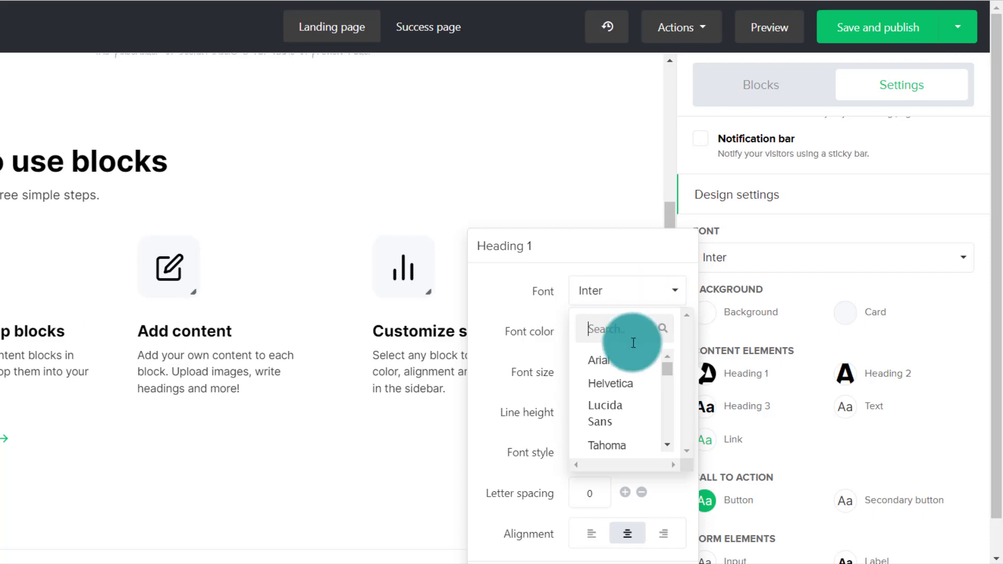
{"action": "type", "text": "pl"}
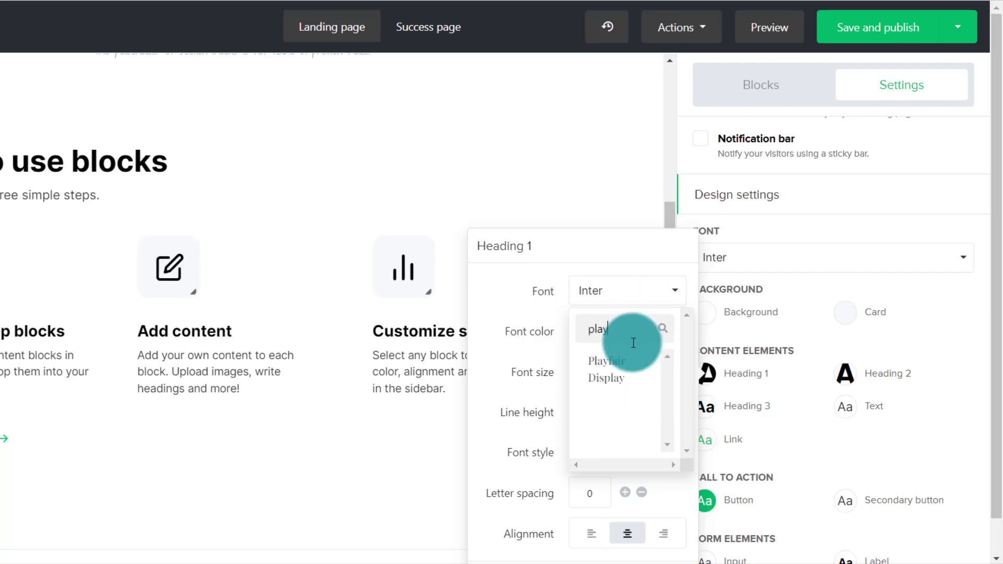
{"action": "type", "text": "ay"}
{"action": "left_click", "coordinate": [606, 370]}
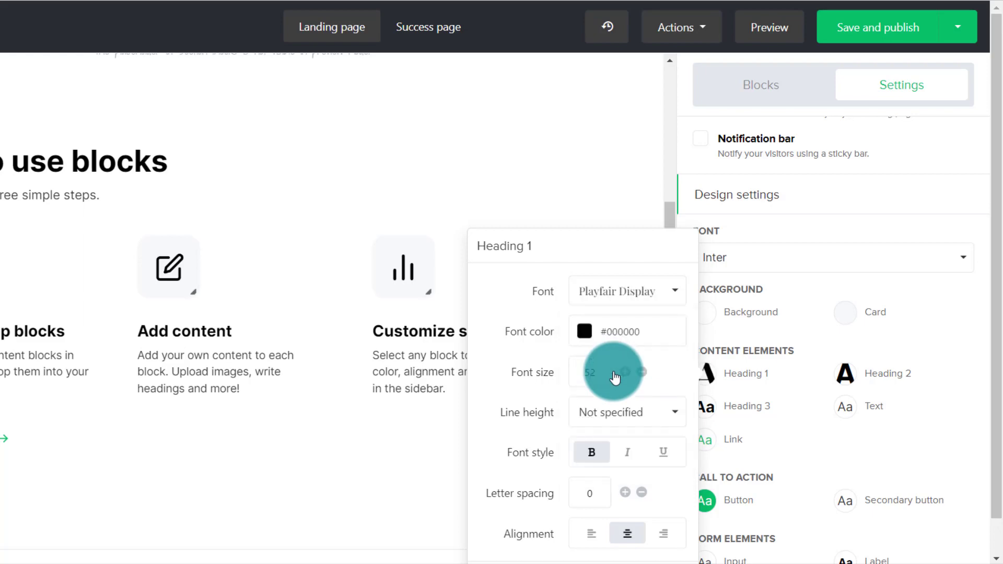
- Reduce the Heading 1 font size to 50 and save the heading style
{"action": "left_click", "coordinate": [642, 372]}
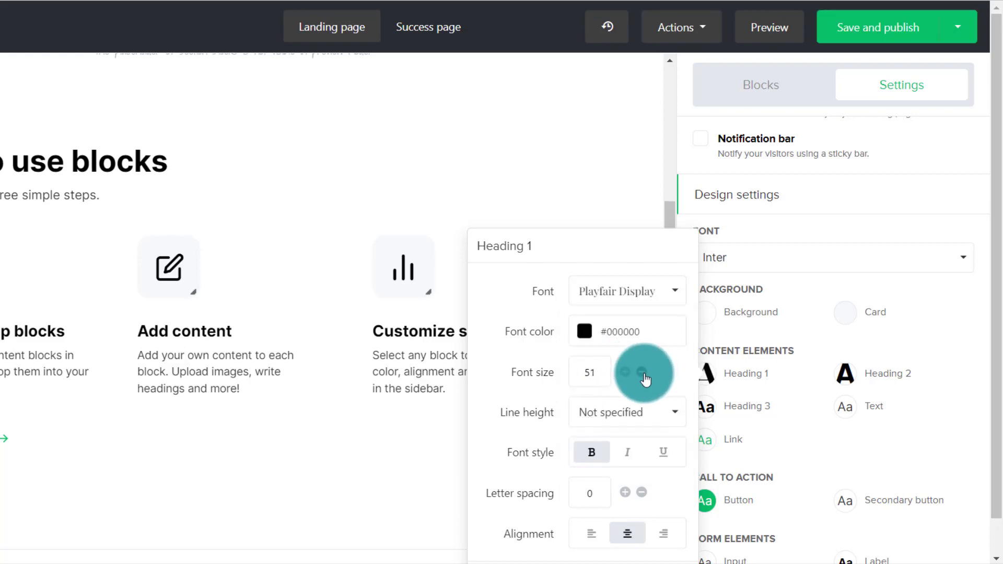
{"action": "scroll", "coordinate": [645, 380], "scroll_direction": "down", "scroll_amount": 2}
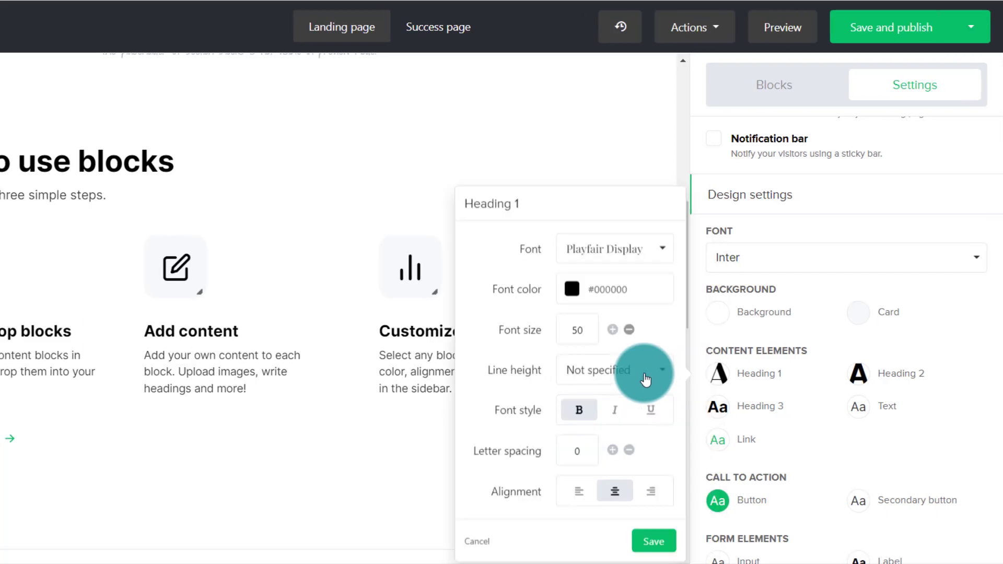
{"action": "left_click", "coordinate": [627, 375]}
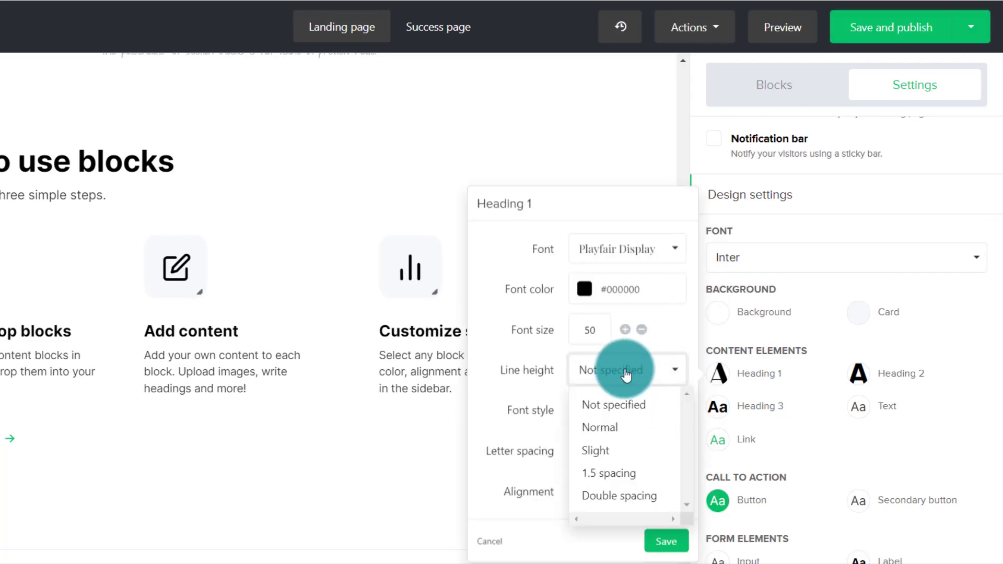
{"action": "left_click", "coordinate": [627, 368]}
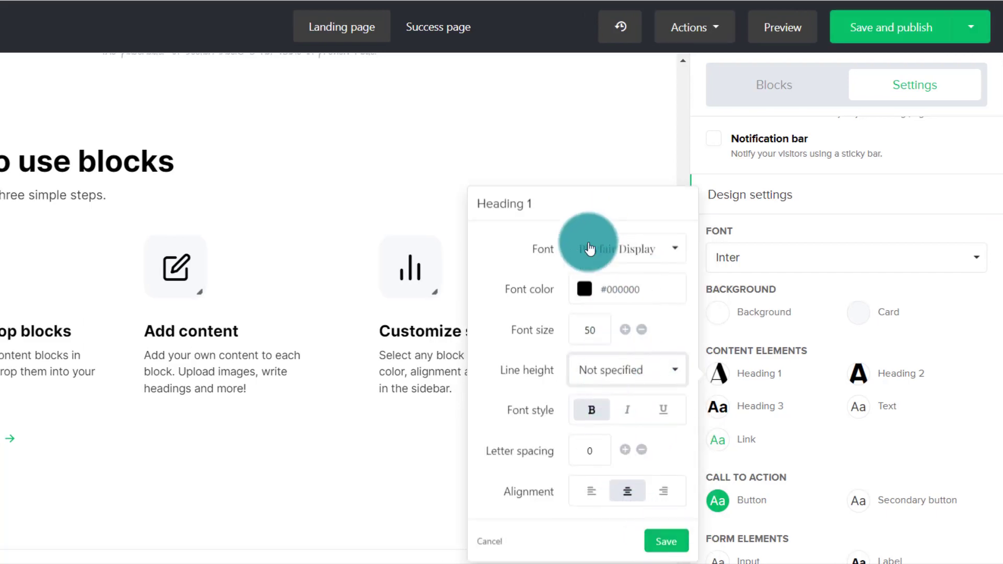
{"action": "left_click", "coordinate": [661, 547]}
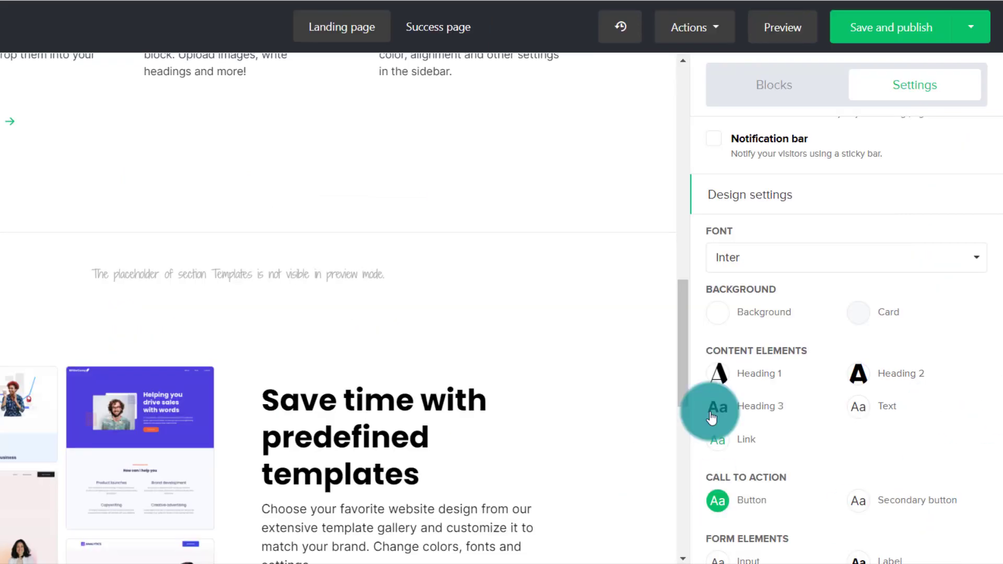
- Change the Heading 3 font to Georgia in the design settings and save the heading style
{"action": "left_click", "coordinate": [718, 406]}
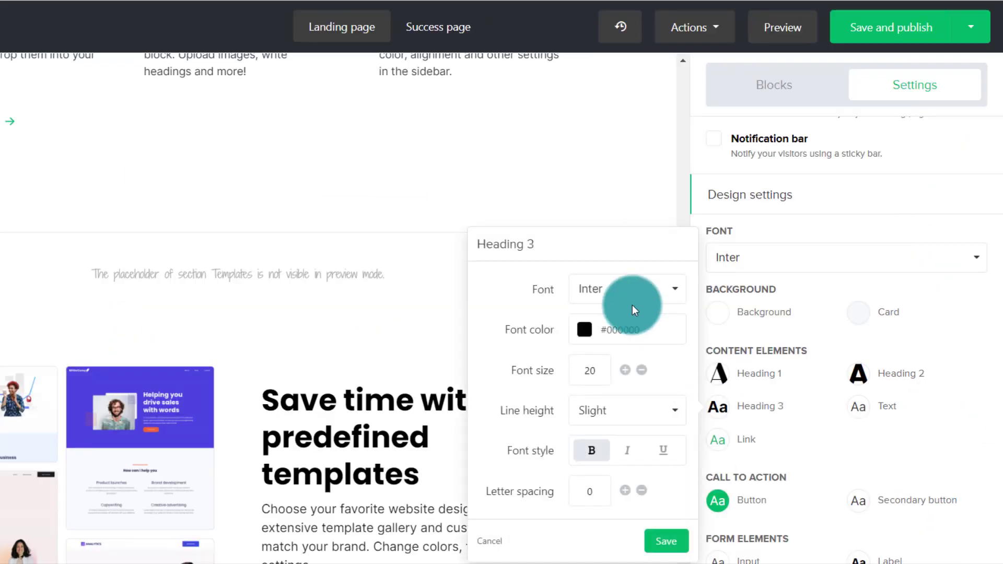
{"action": "left_click", "coordinate": [616, 290]}
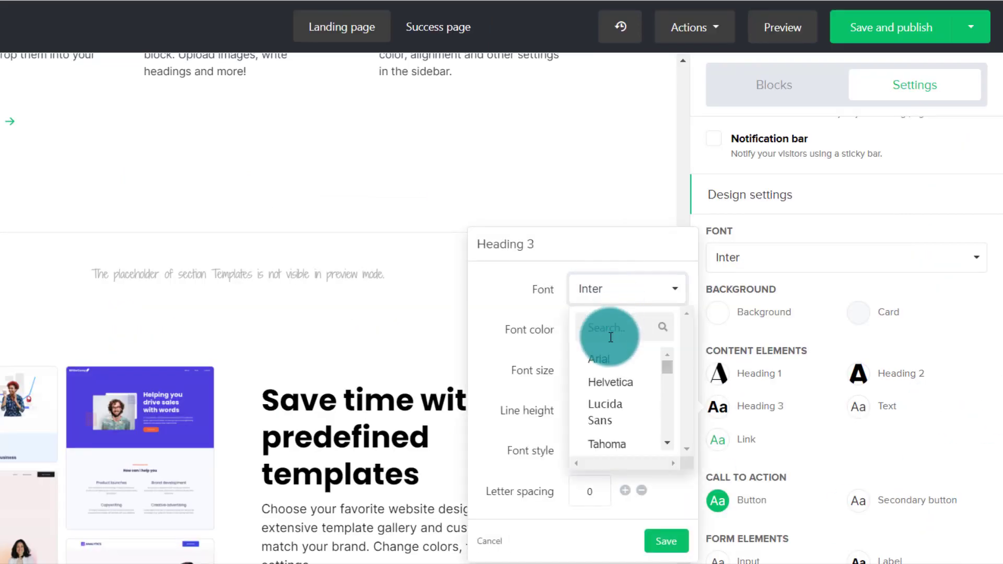
{"action": "left_click", "coordinate": [609, 295]}
{"action": "left_click", "coordinate": [610, 296]}
{"action": "scroll", "coordinate": [627, 366], "scroll_direction": "down", "scroll_amount": 5}
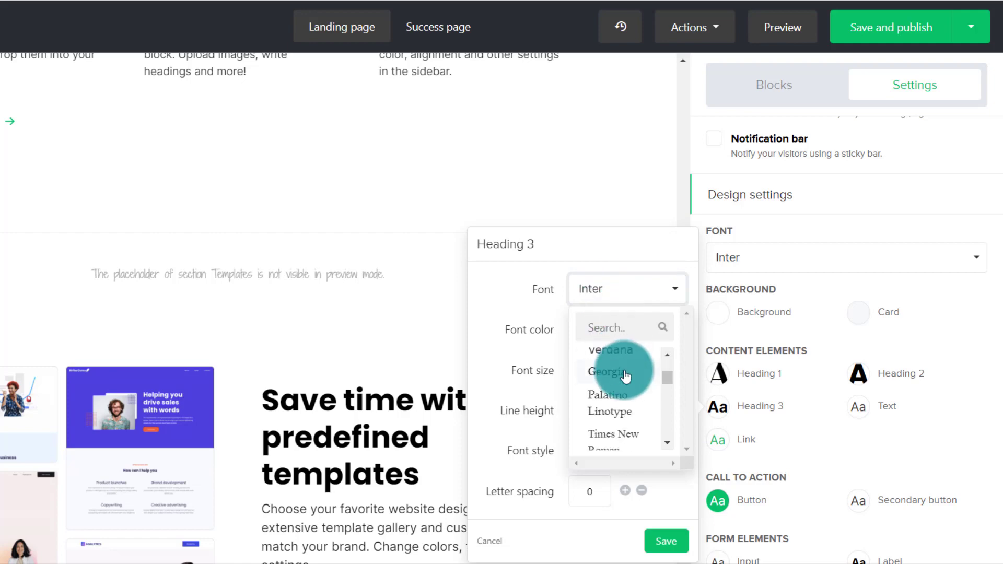
{"action": "left_click", "coordinate": [606, 372]}
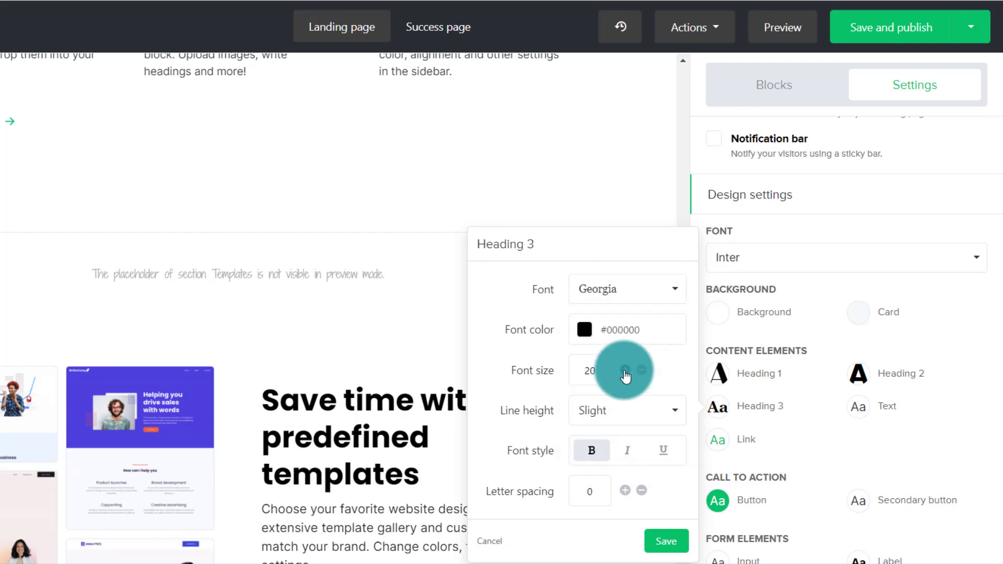
{"action": "left_click", "coordinate": [665, 542]}
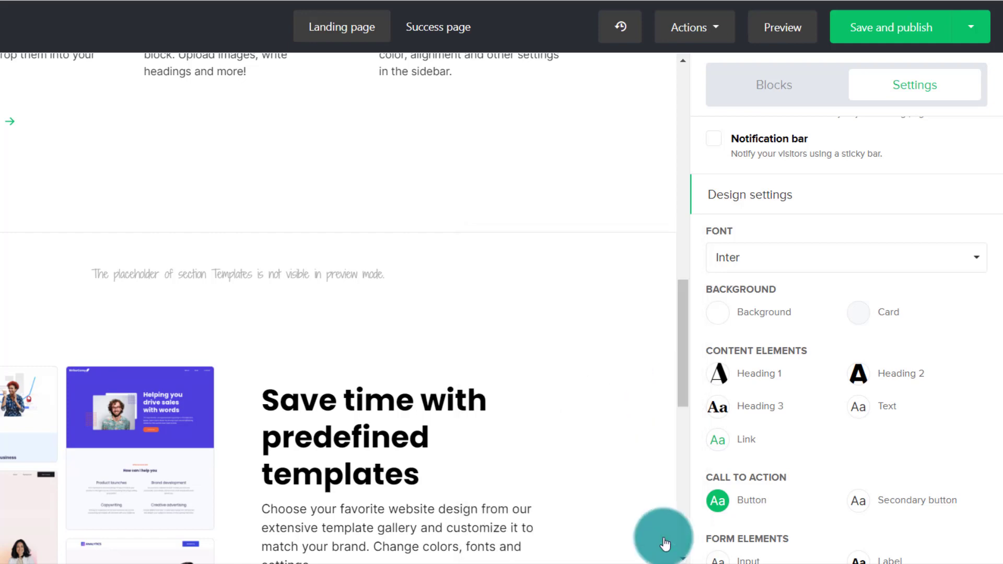
- Open the font choices of the Text content style in the design settings
{"action": "scroll", "coordinate": [624, 365], "scroll_direction": "up", "scroll_amount": 5}
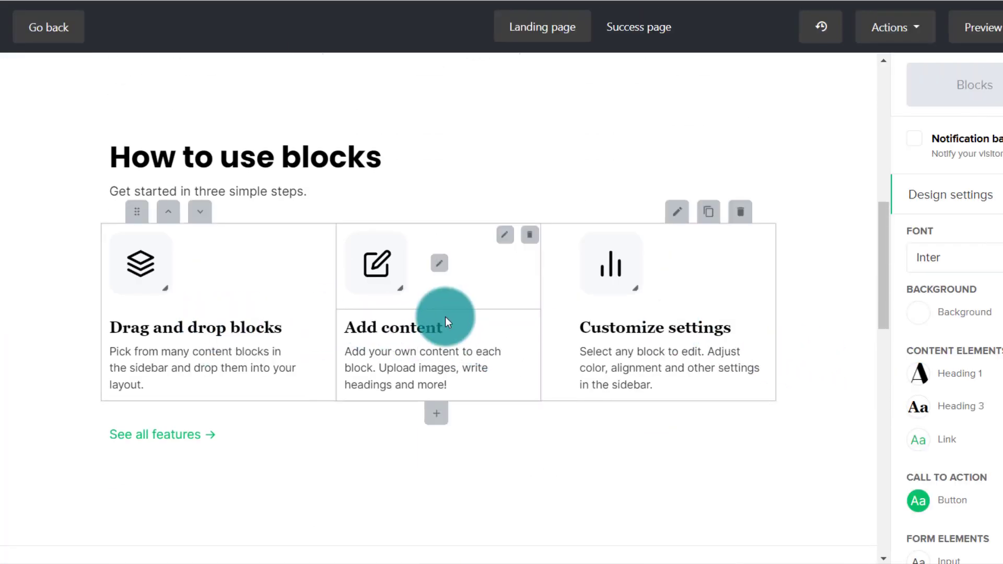
{"action": "scroll", "coordinate": [731, 359], "scroll_direction": "down", "scroll_amount": 3}
{"action": "scroll", "coordinate": [733, 359], "scroll_direction": "down", "scroll_amount": 10}
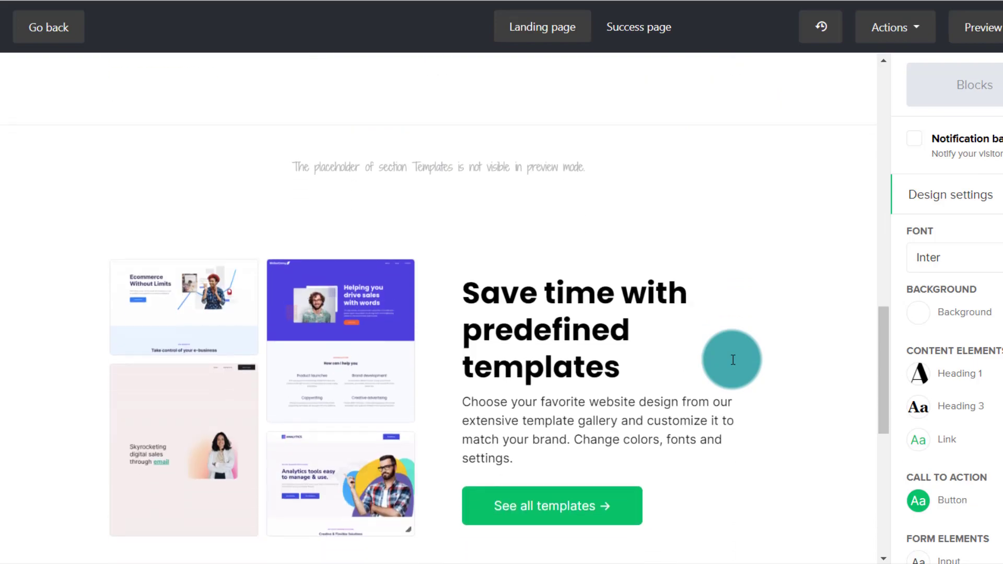
{"action": "scroll", "coordinate": [733, 359], "scroll_direction": "up", "scroll_amount": 12}
{"action": "scroll", "coordinate": [733, 359], "scroll_direction": "up", "scroll_amount": 2}
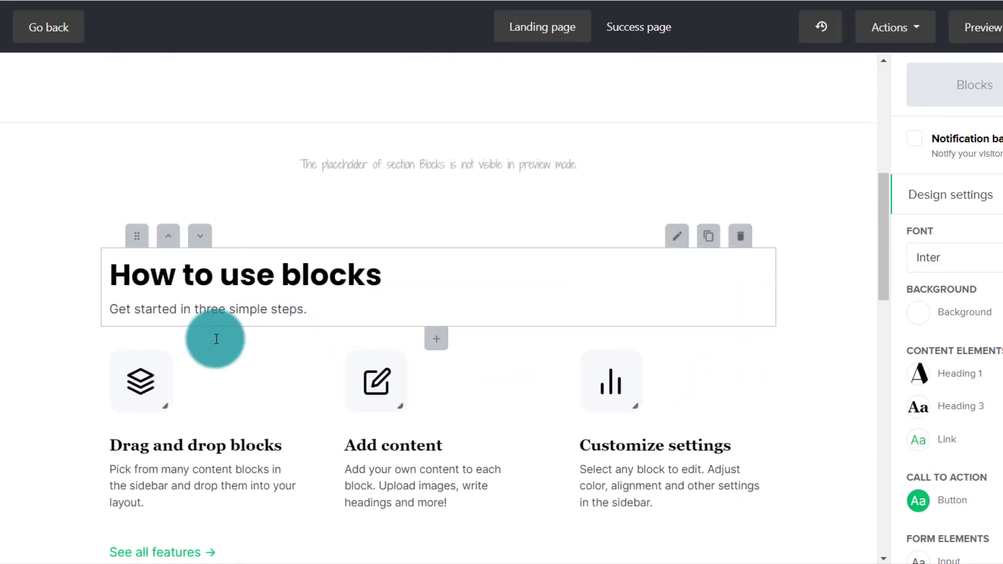
{"action": "scroll", "coordinate": [634, 237], "scroll_direction": "up", "scroll_amount": 10}
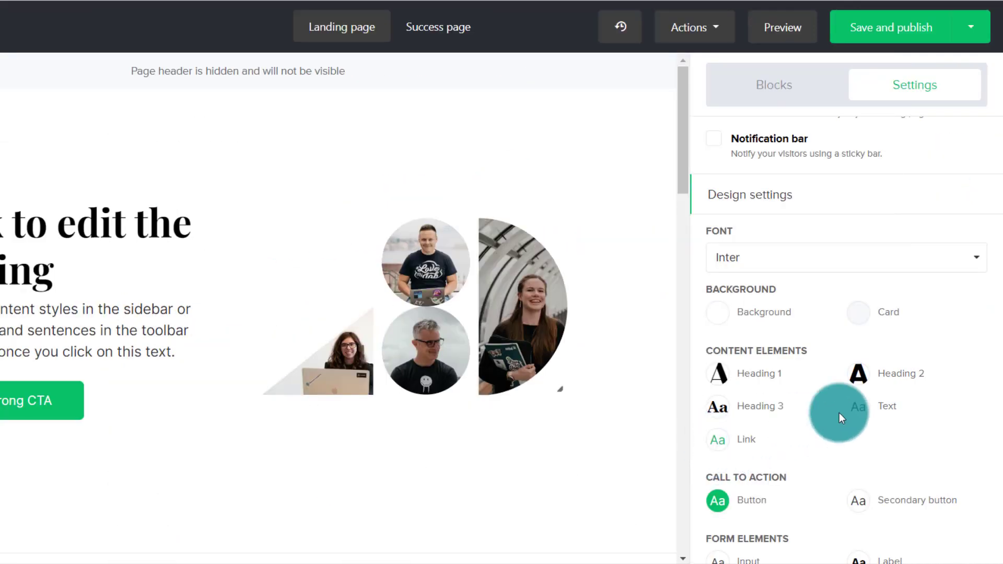
{"action": "left_click", "coordinate": [859, 409]}
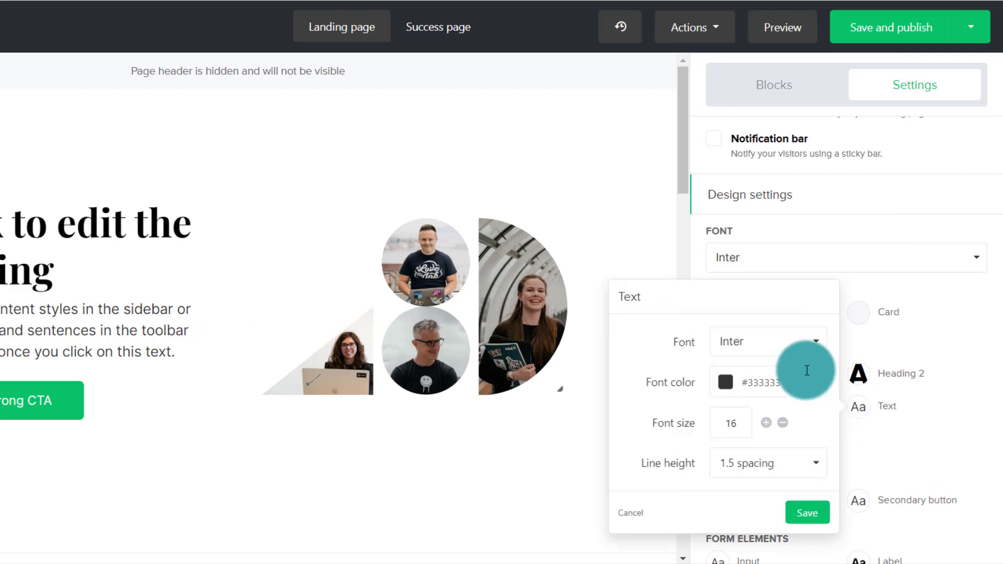
{"action": "left_click", "coordinate": [794, 343]}
{"action": "left_click", "coordinate": [770, 340]}
{"action": "left_click", "coordinate": [770, 339]}
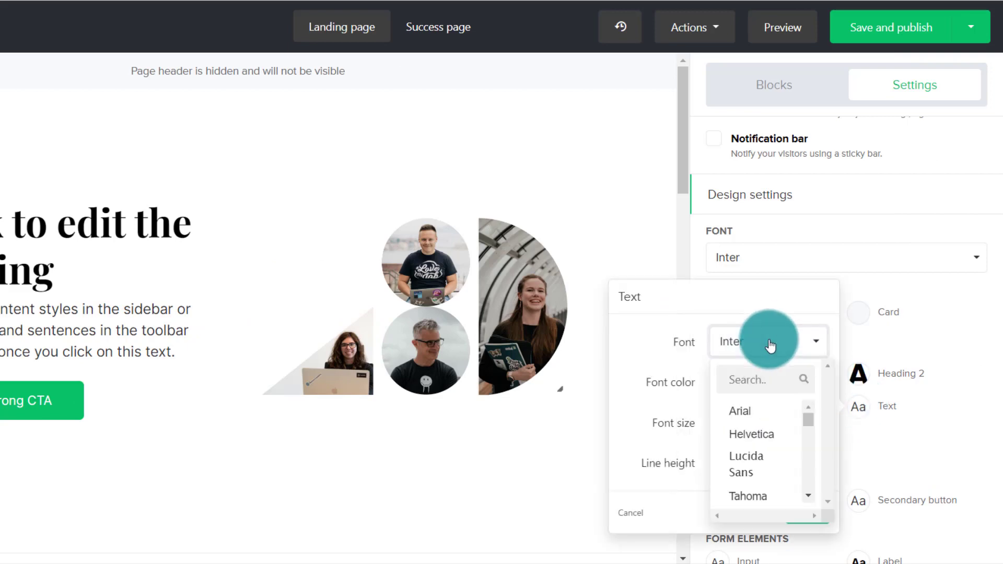
{"action": "type", "text": "lora"}
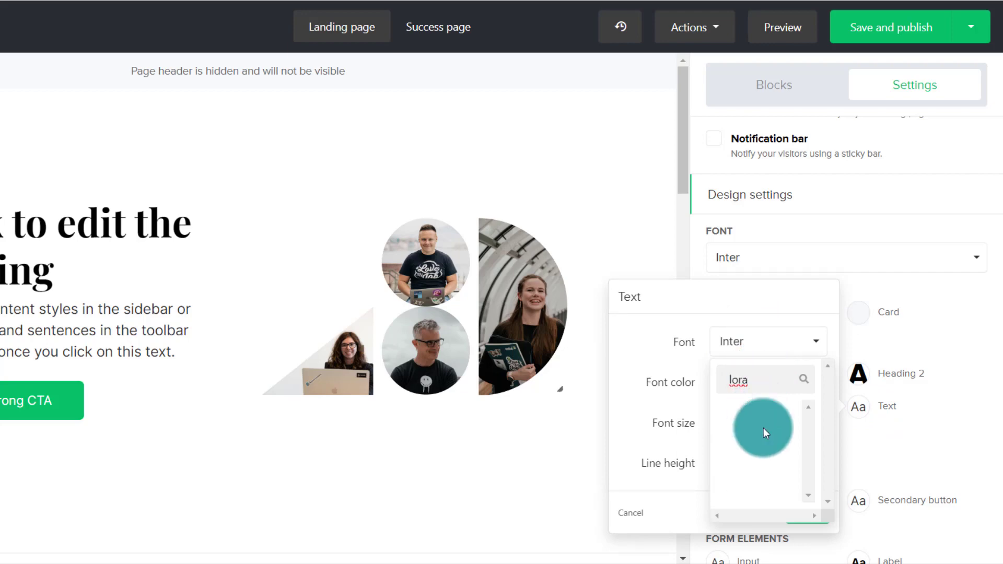
{"action": "key", "text": "BackSpace"}
{"action": "key", "text": "BackSpace"}
{"action": "key", "text": "BackSpace"}
{"action": "key", "text": "BackSpace"}
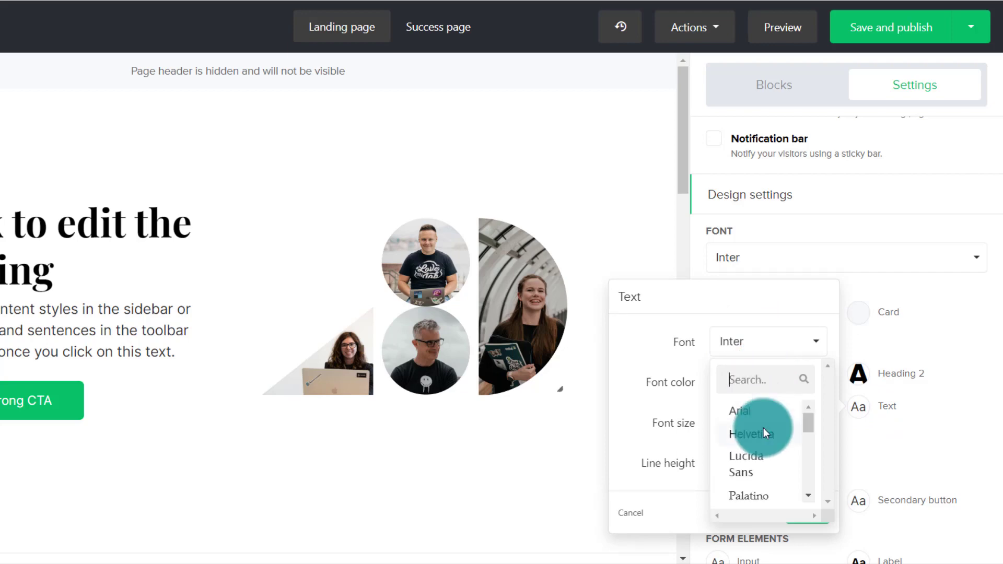
- Set the Text style's font to Arial and save it
{"action": "left_click", "coordinate": [755, 413]}
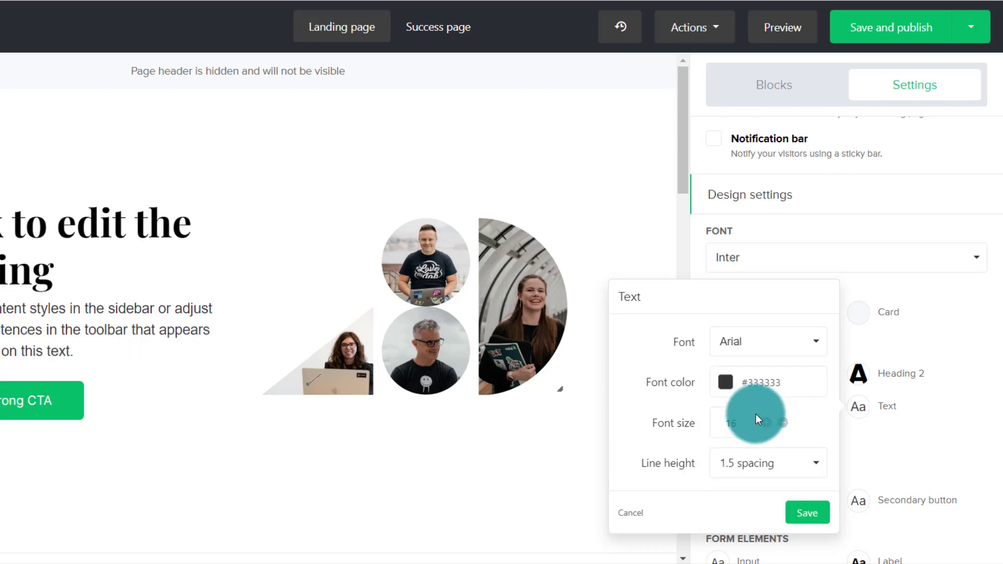
{"action": "left_click", "coordinate": [807, 514]}
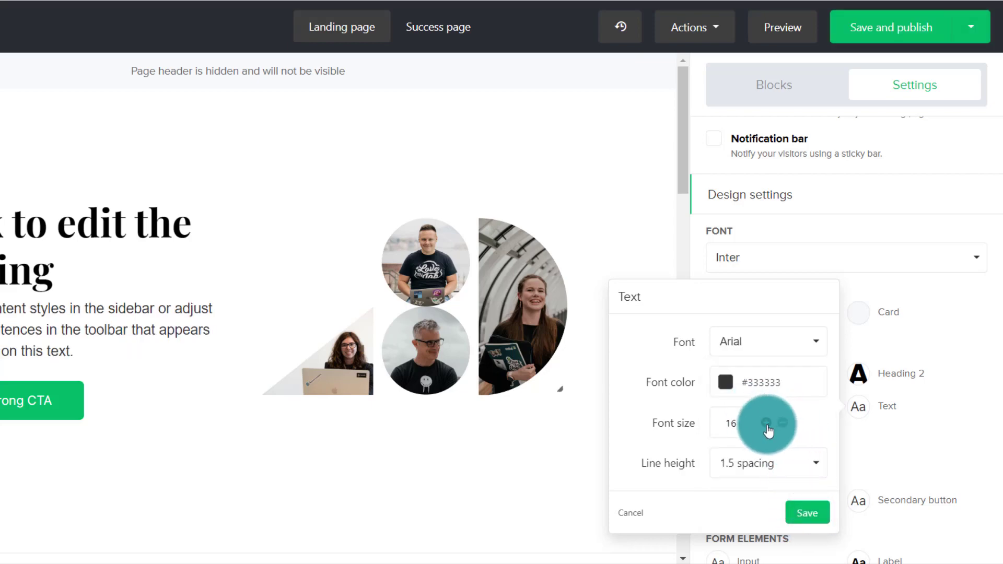
{"action": "left_click", "coordinate": [810, 519]}
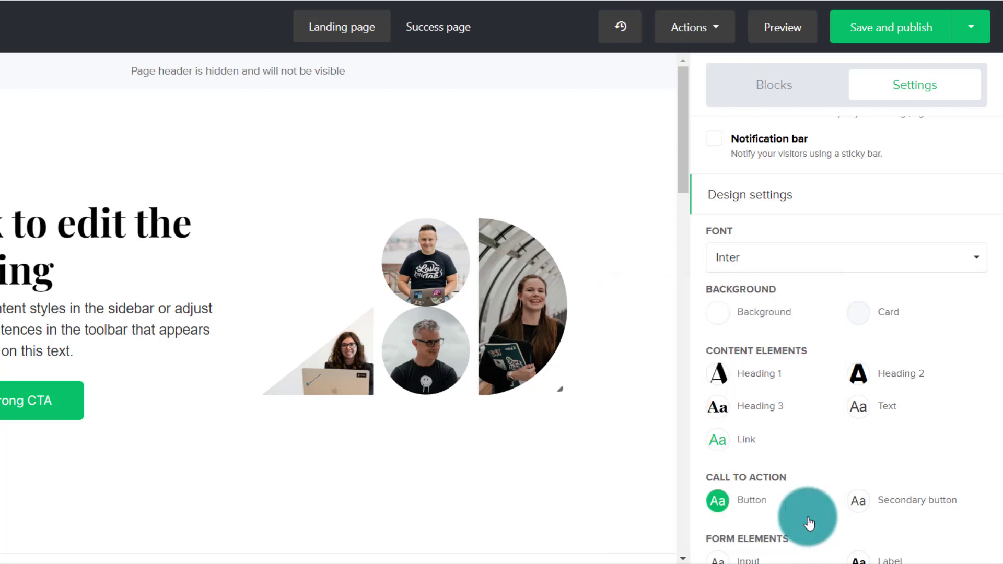
- Change the link color to #38b0c2 in the design settings and save the link style
{"action": "scroll", "coordinate": [622, 334], "scroll_direction": "down", "scroll_amount": 6}
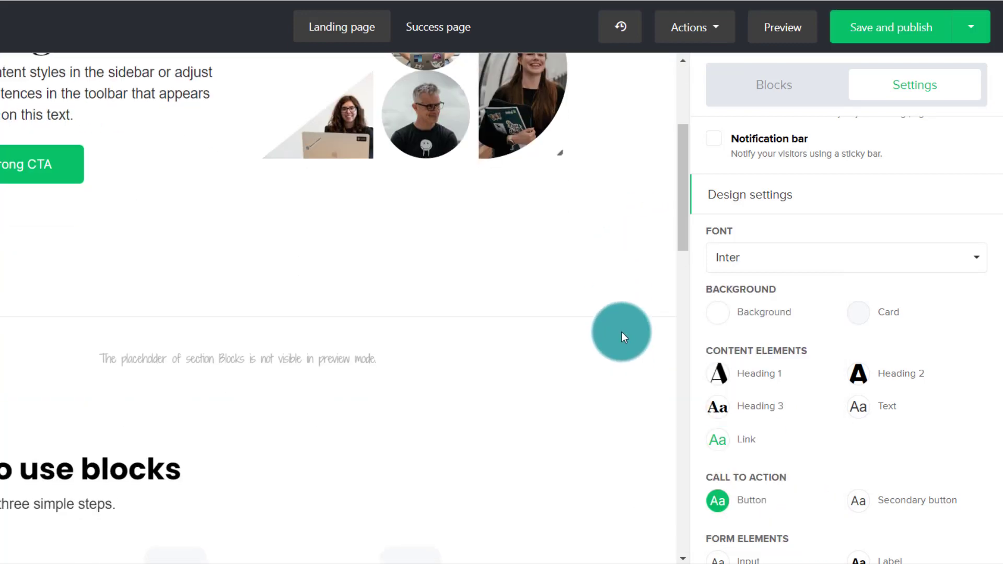
{"action": "scroll", "coordinate": [622, 334], "scroll_direction": "down", "scroll_amount": 4}
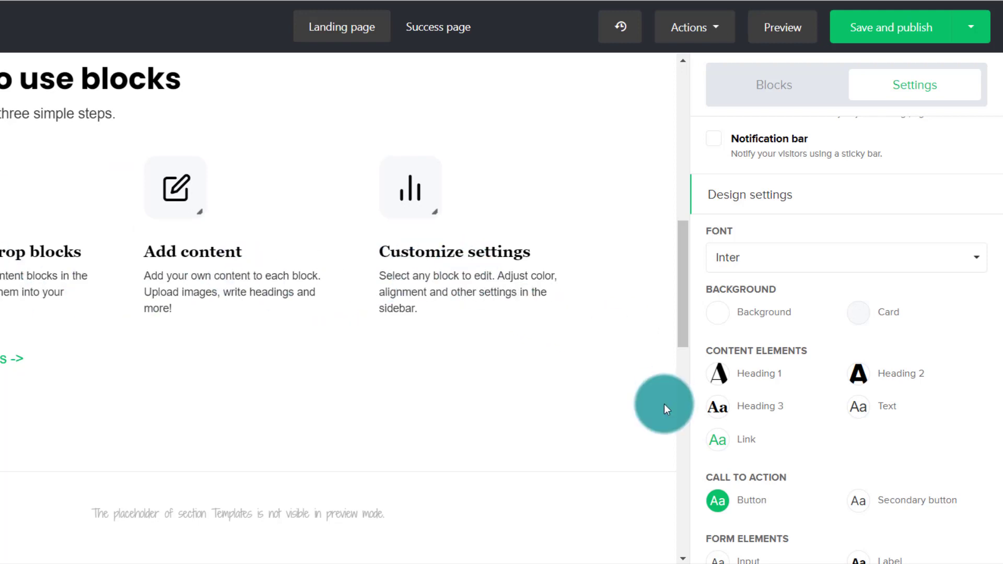
{"action": "scroll", "coordinate": [724, 372], "scroll_direction": "down", "scroll_amount": 2}
{"action": "left_click", "coordinate": [724, 372]}
{"action": "left_click", "coordinate": [584, 339]}
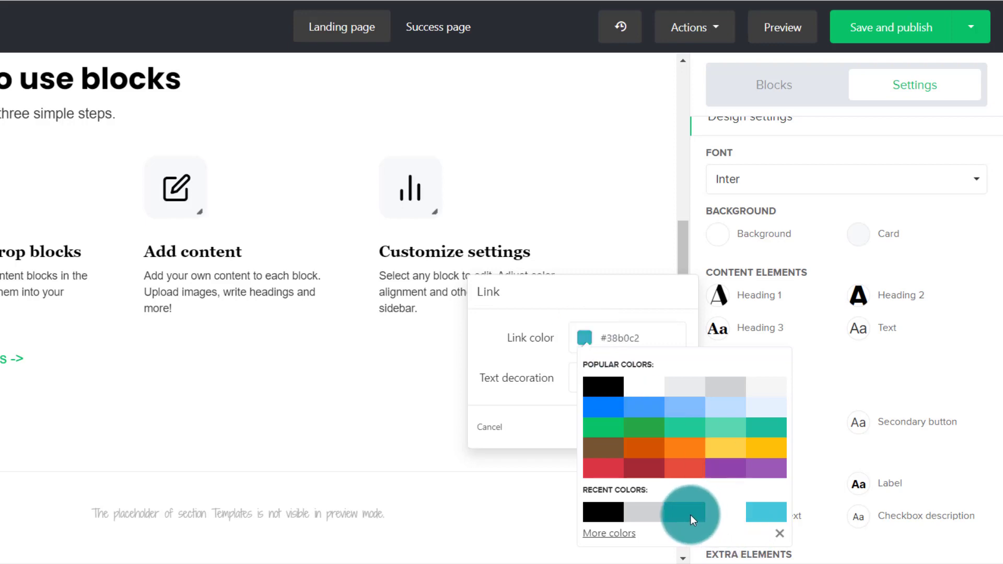
{"action": "left_click", "coordinate": [533, 365]}
{"action": "left_click", "coordinate": [659, 426]}
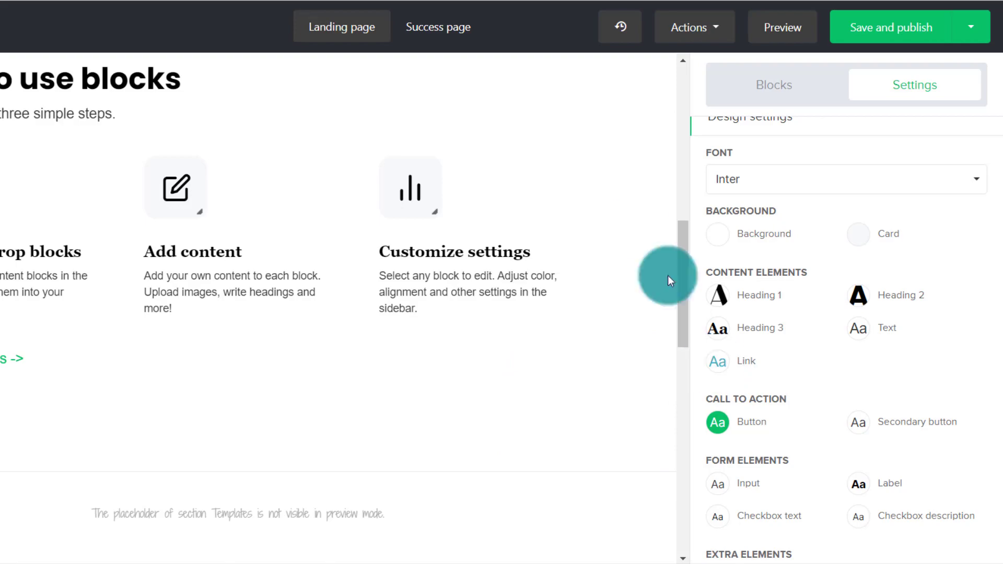
- Set the call-to-action button's background color to #38b0c2 and save the button style
{"action": "scroll", "coordinate": [563, 217], "scroll_direction": "up", "scroll_amount": 7}
{"action": "scroll", "coordinate": [563, 223], "scroll_direction": "up", "scroll_amount": 4}
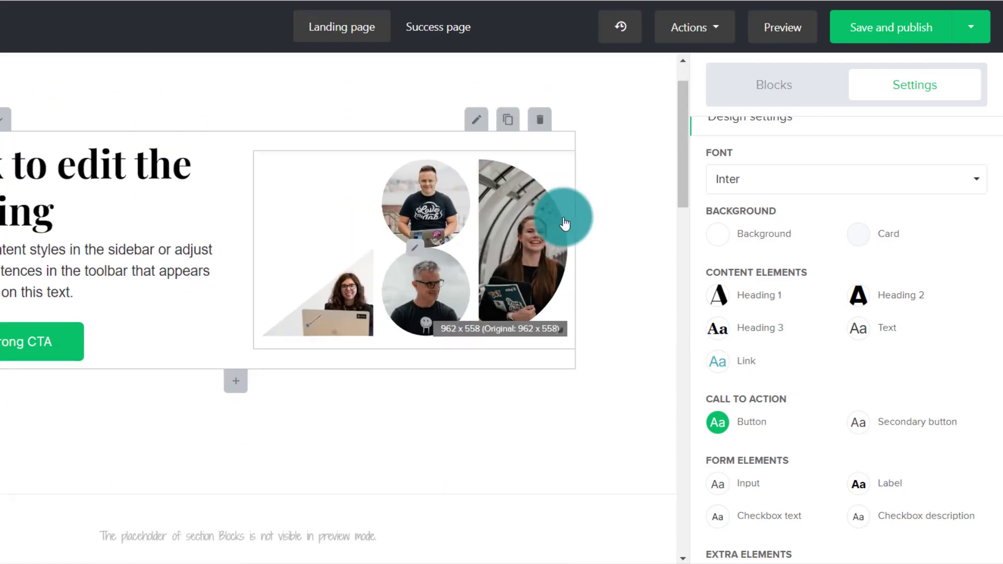
{"action": "scroll", "coordinate": [563, 223], "scroll_direction": "down", "scroll_amount": 18}
{"action": "scroll", "coordinate": [565, 224], "scroll_direction": "down", "scroll_amount": 7}
{"action": "scroll", "coordinate": [565, 223], "scroll_direction": "up", "scroll_amount": 4}
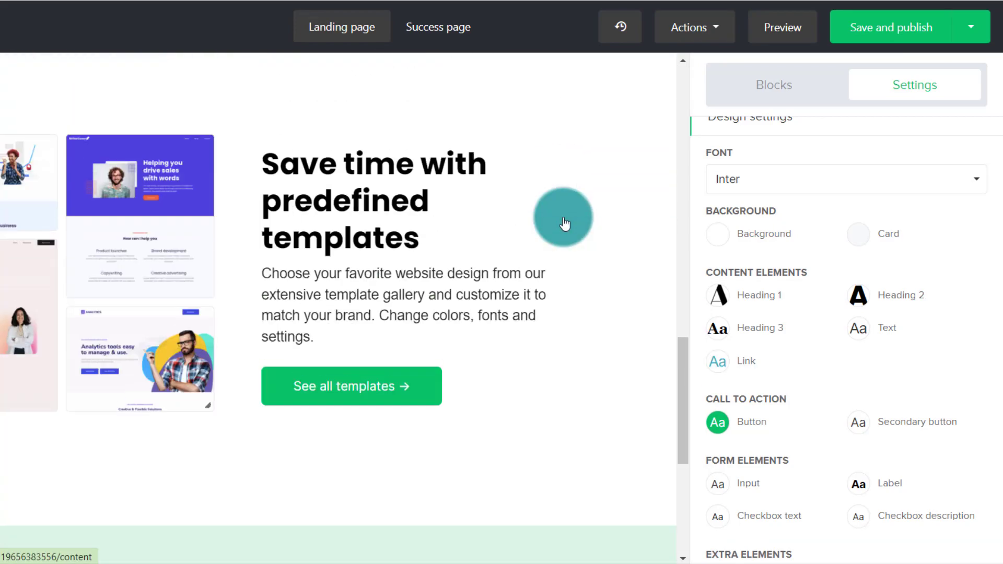
{"action": "left_click", "coordinate": [717, 423]}
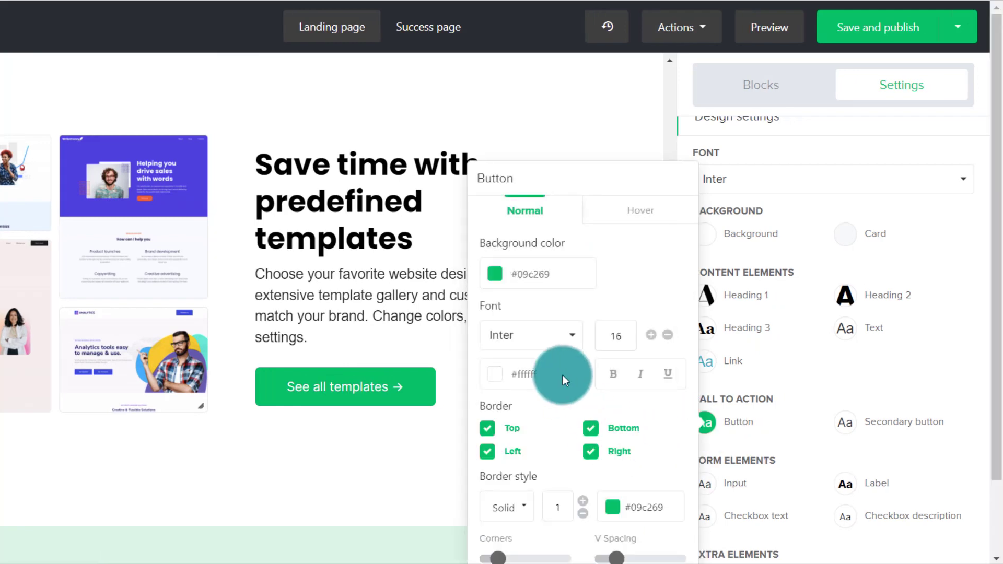
{"action": "left_click", "coordinate": [506, 275]}
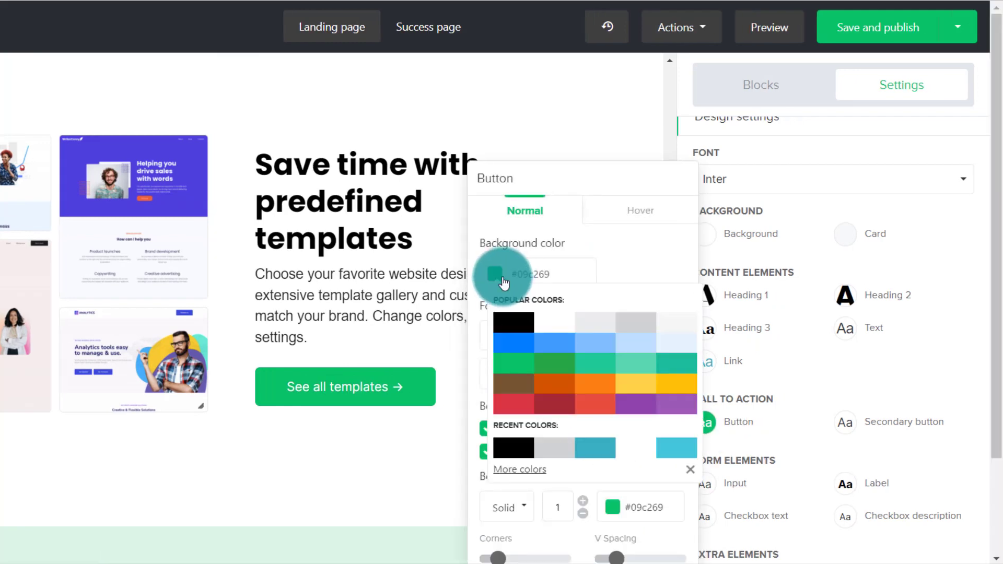
{"action": "left_click", "coordinate": [598, 450]}
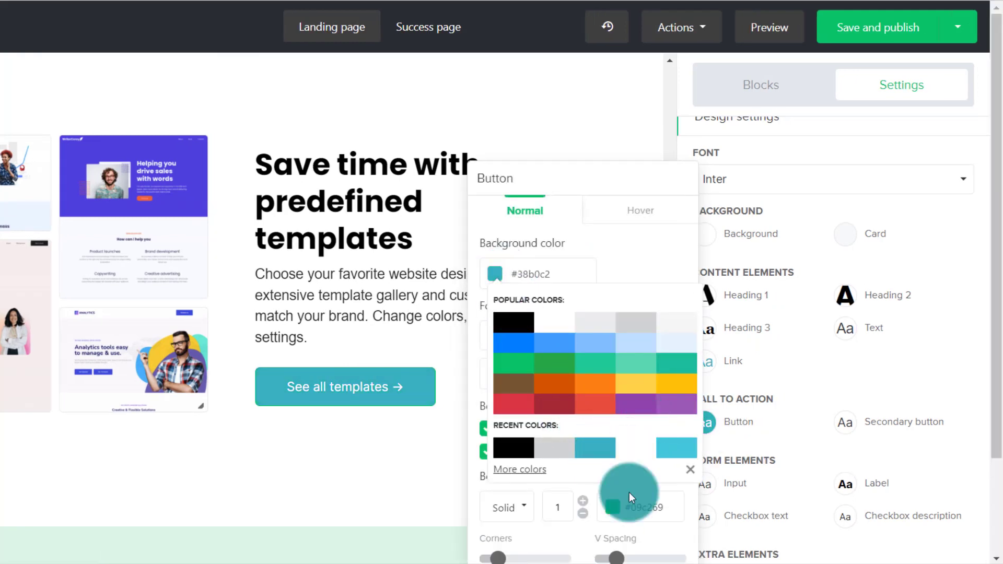
{"action": "left_click", "coordinate": [631, 252]}
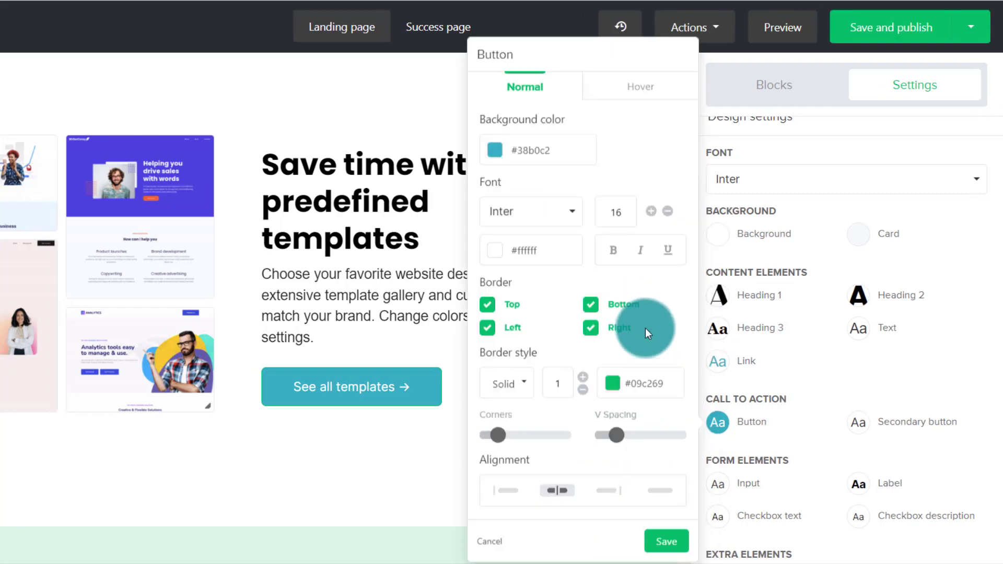
{"action": "left_click", "coordinate": [669, 543]}
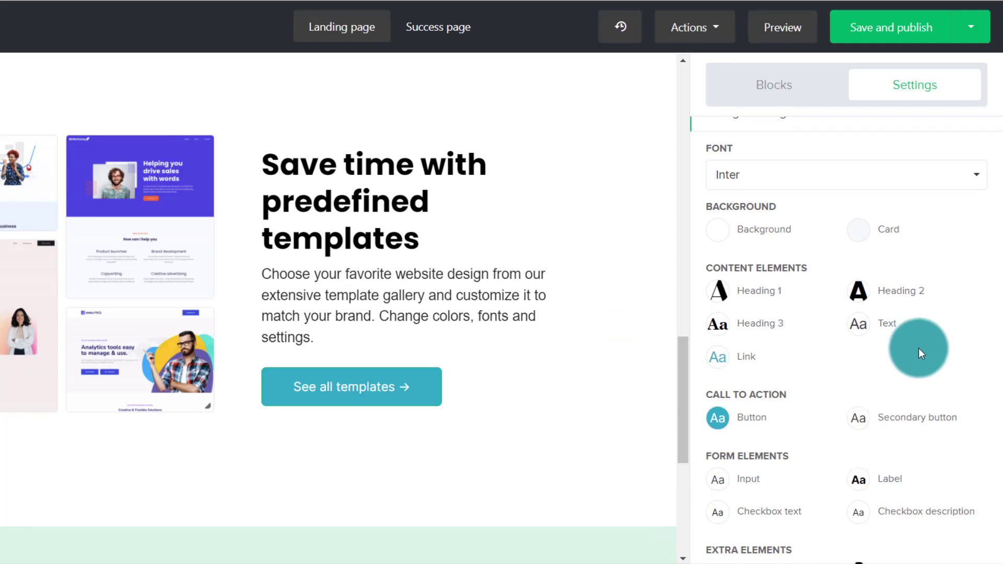
- Open the image and content block at the start of the landing page for editing
{"action": "scroll", "coordinate": [919, 348], "scroll_direction": "down", "scroll_amount": 2}
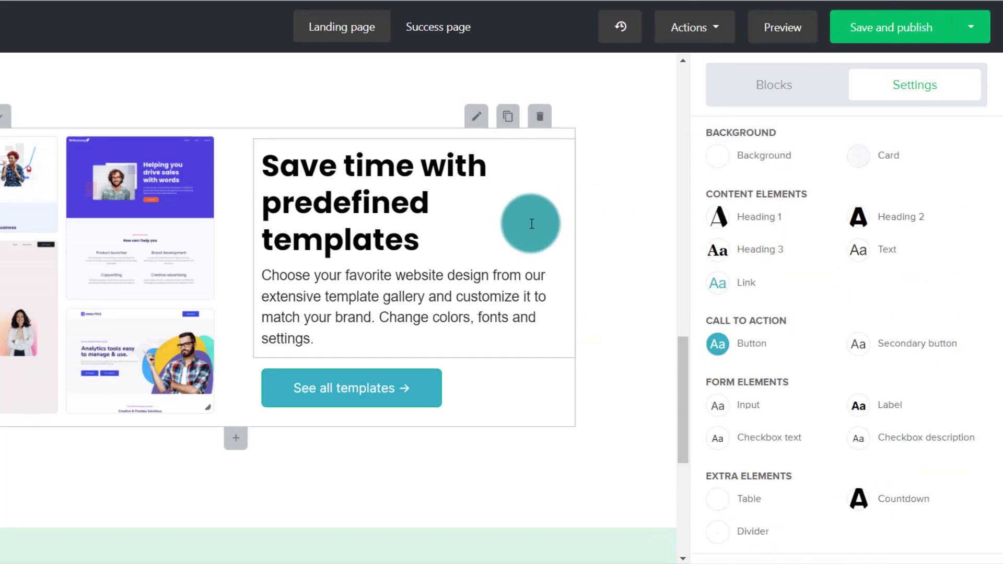
{"action": "scroll", "coordinate": [528, 221], "scroll_direction": "up", "scroll_amount": 15}
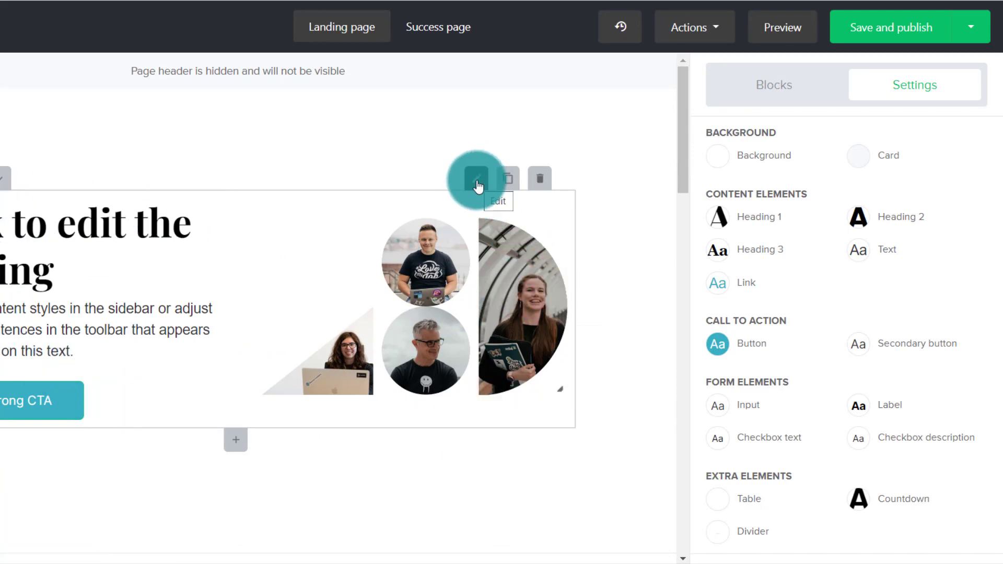
{"action": "left_click", "coordinate": [476, 183]}
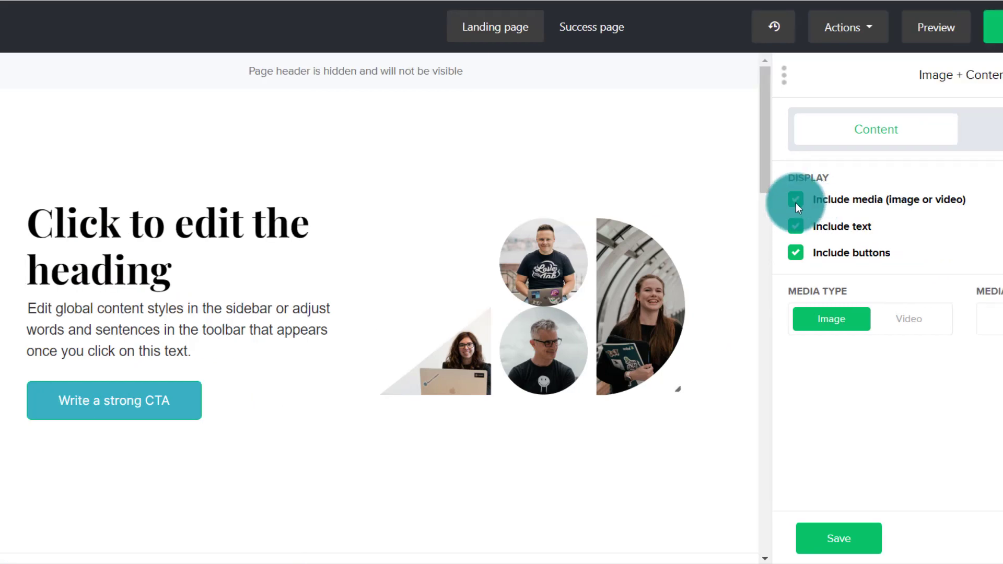
- Try hiding the block's media, text and buttons one at a time, restoring each element
{"action": "left_click", "coordinate": [796, 200]}
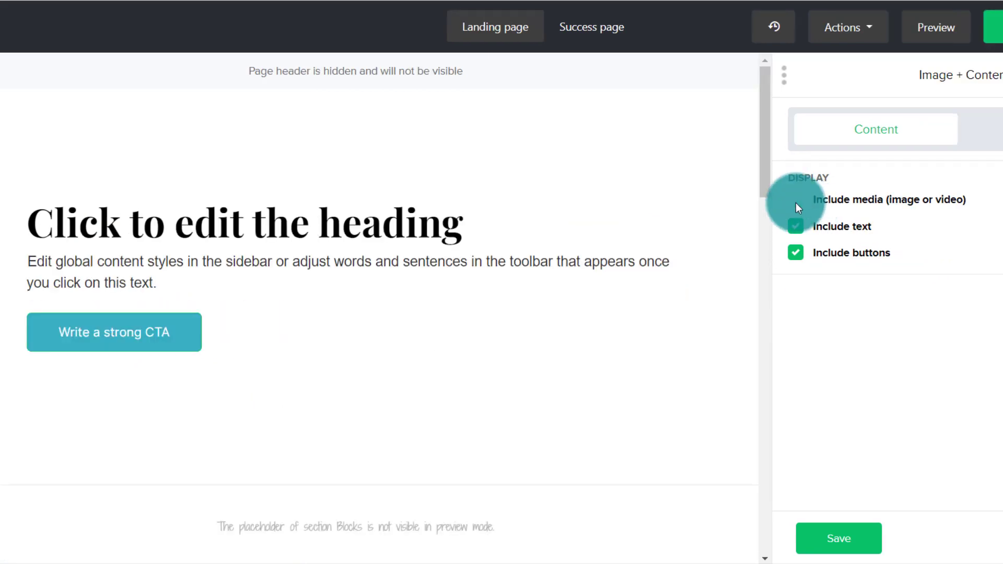
{"action": "left_click", "coordinate": [795, 203]}
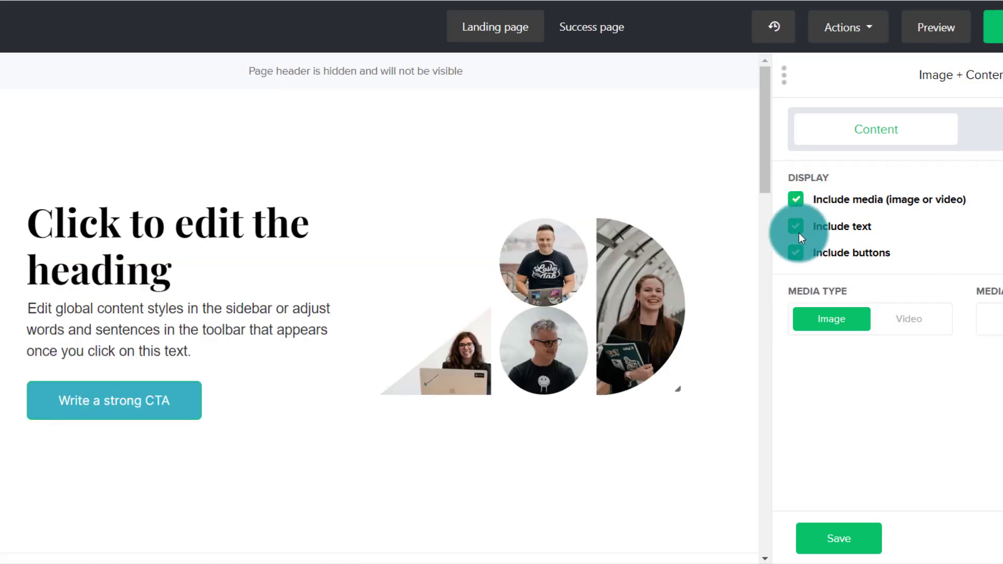
{"action": "left_click", "coordinate": [794, 228]}
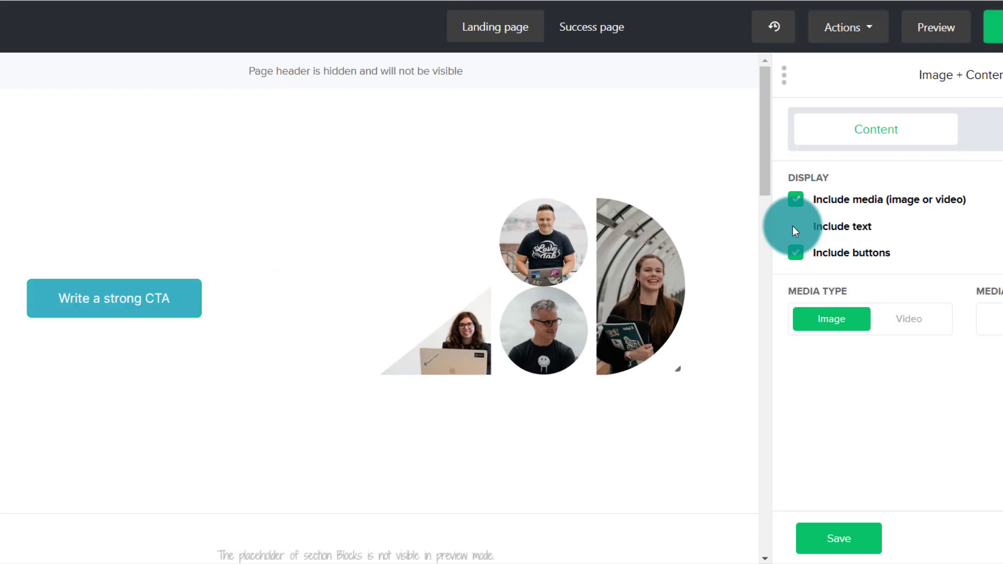
{"action": "left_click", "coordinate": [794, 228]}
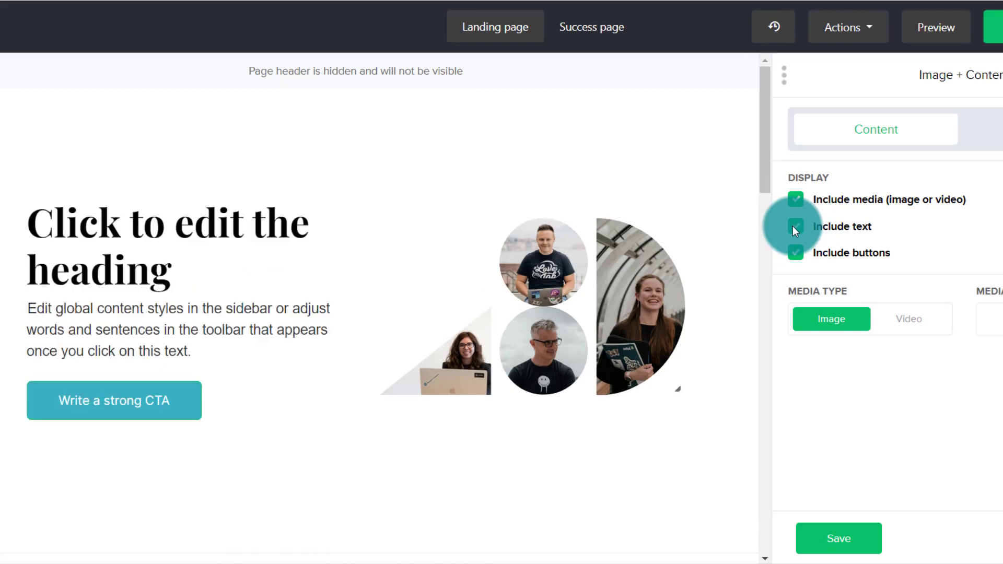
{"action": "left_click", "coordinate": [795, 254]}
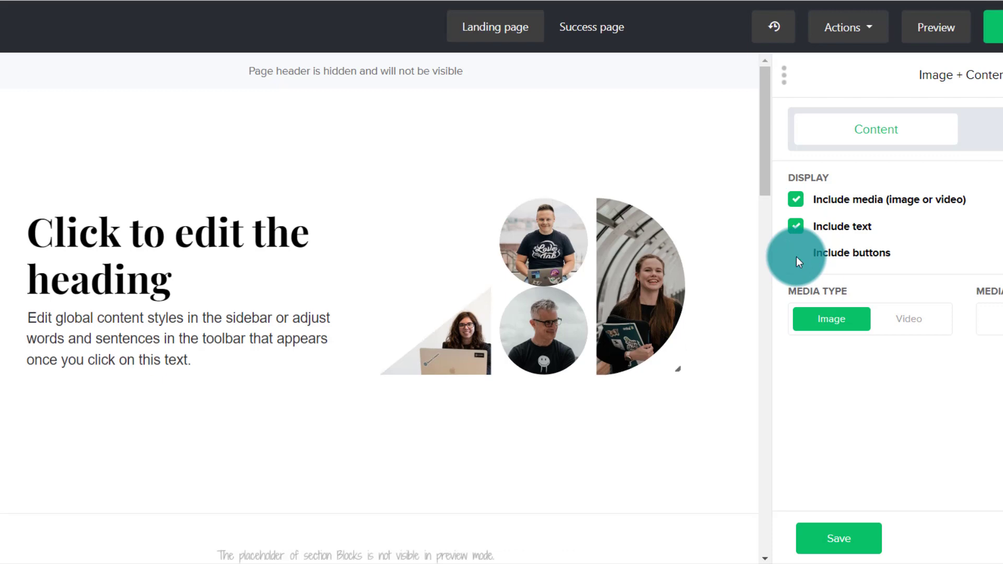
{"action": "left_click", "coordinate": [797, 255]}
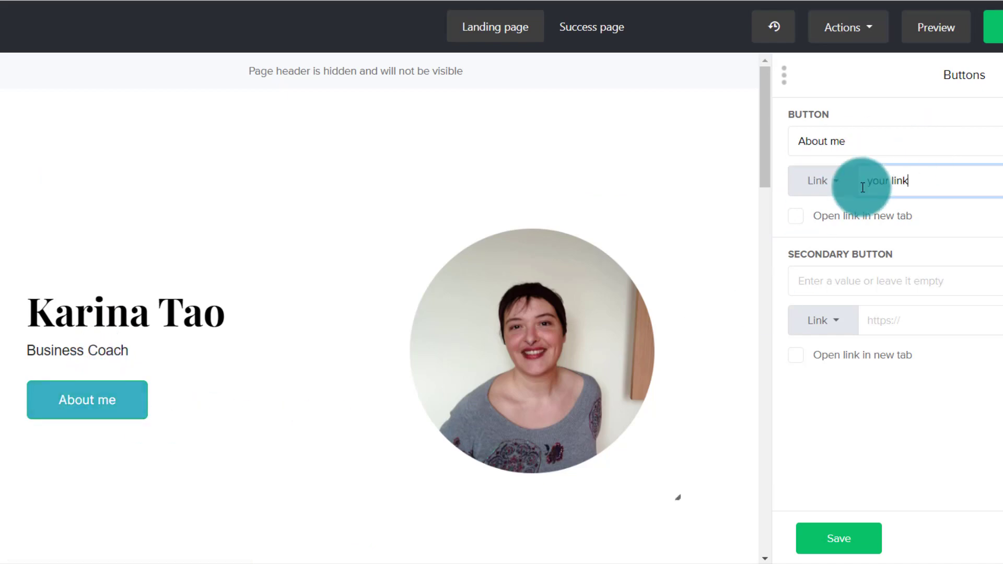
- Select the "About me" button's link value and save the button settings
{"action": "left_click_drag", "start_coordinate": [863, 187], "coordinate": [972, 183]}
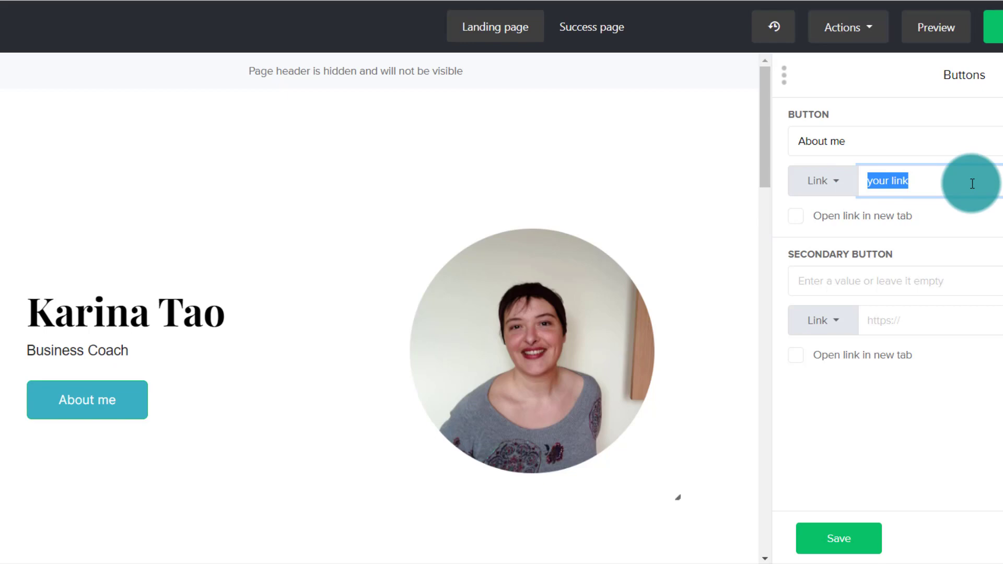
{"action": "left_click", "coordinate": [865, 531]}
- Replace the first "How to use blocks" item's heading with "Your Item" and overwrite a word of its description with "Descripion"
{"action": "scroll", "coordinate": [748, 218], "scroll_direction": "down", "scroll_amount": 10}
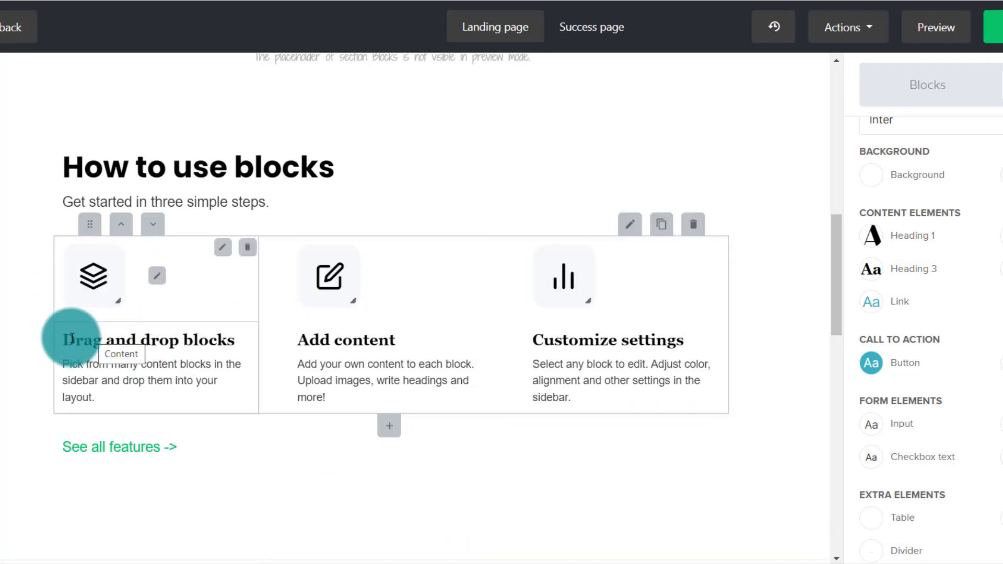
{"action": "left_click_drag", "start_coordinate": [54, 337], "coordinate": [273, 435]}
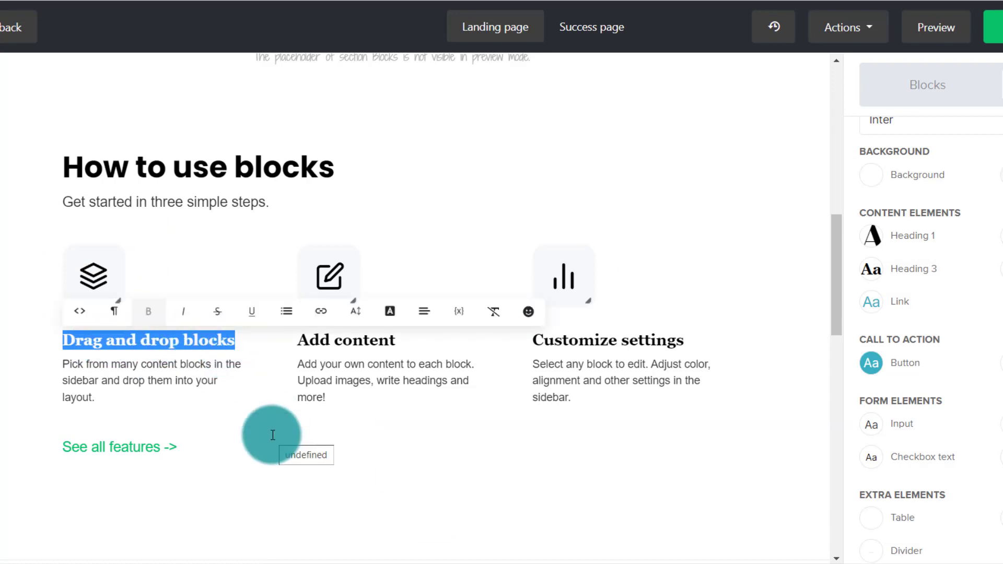
{"action": "type", "text": "Your Item"}
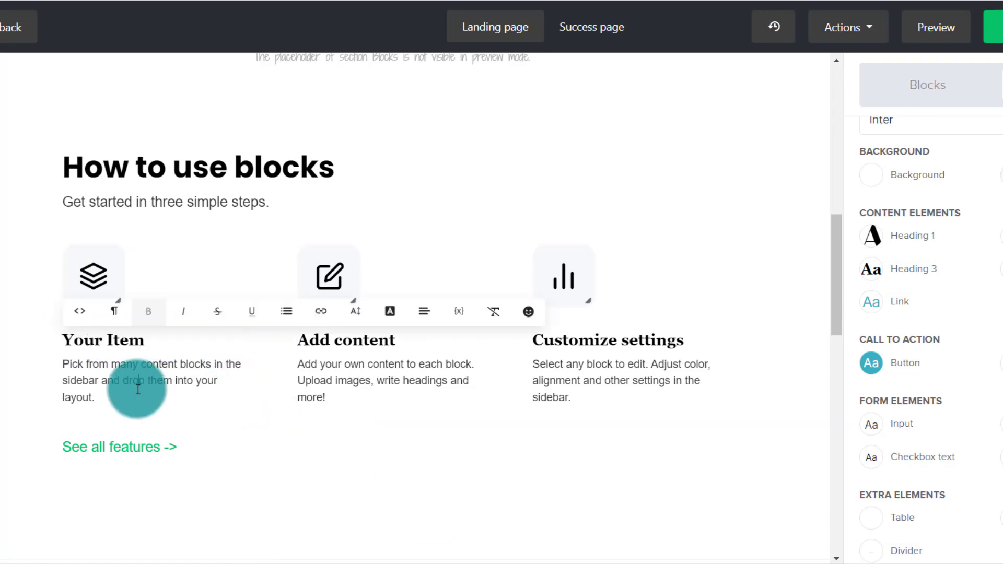
{"action": "triple_click", "coordinate": [132, 384]}
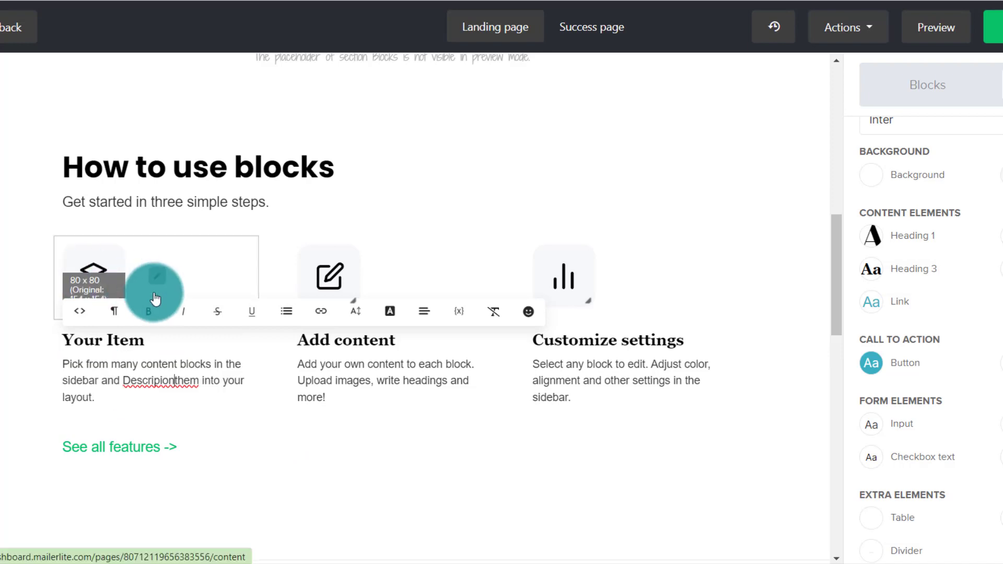
- Replace the "Your Item" icon with the photo of hands writing in a notebook
{"action": "left_click", "coordinate": [159, 285]}
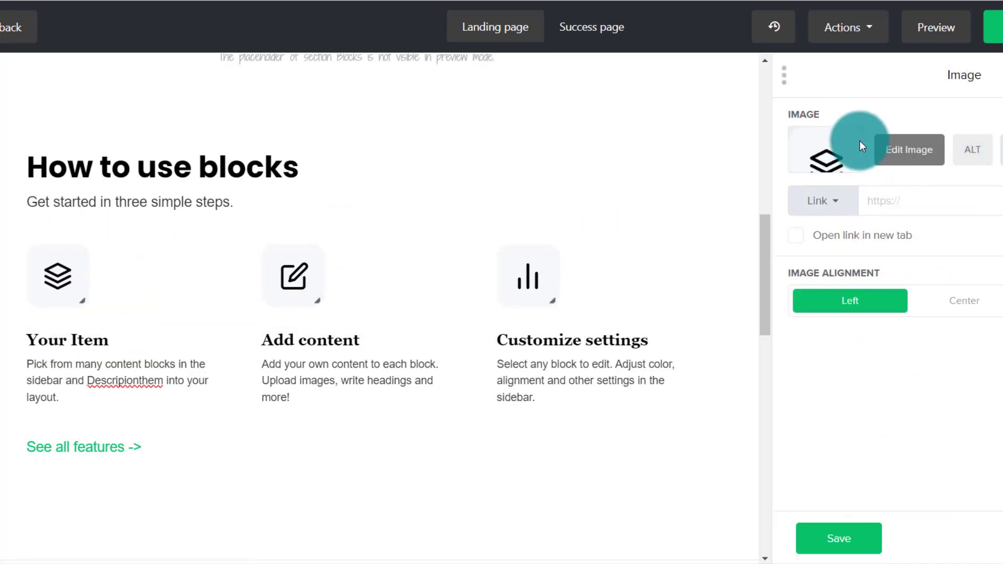
{"action": "left_click", "coordinate": [836, 156]}
{"action": "left_click", "coordinate": [549, 549]}
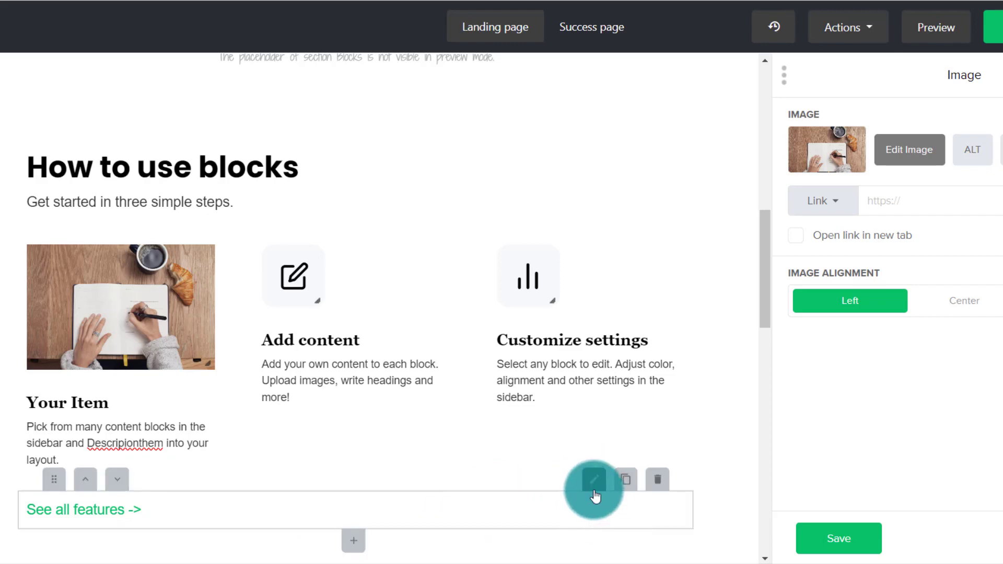
- Edit the "See all features" link to read "Learn More ->" and open in a new tab, and insert it
{"action": "left_click", "coordinate": [142, 509]}
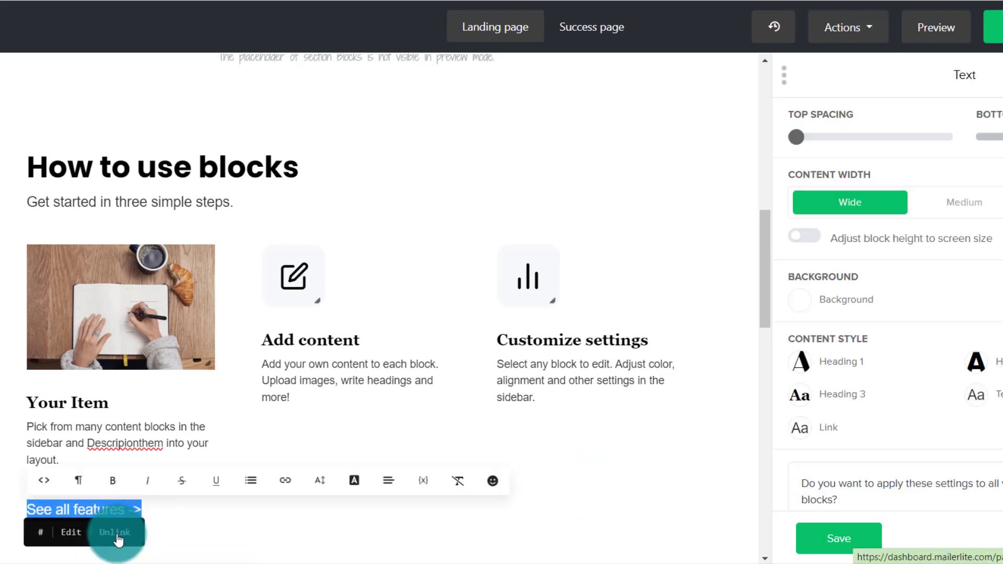
{"action": "left_click", "coordinate": [71, 533]}
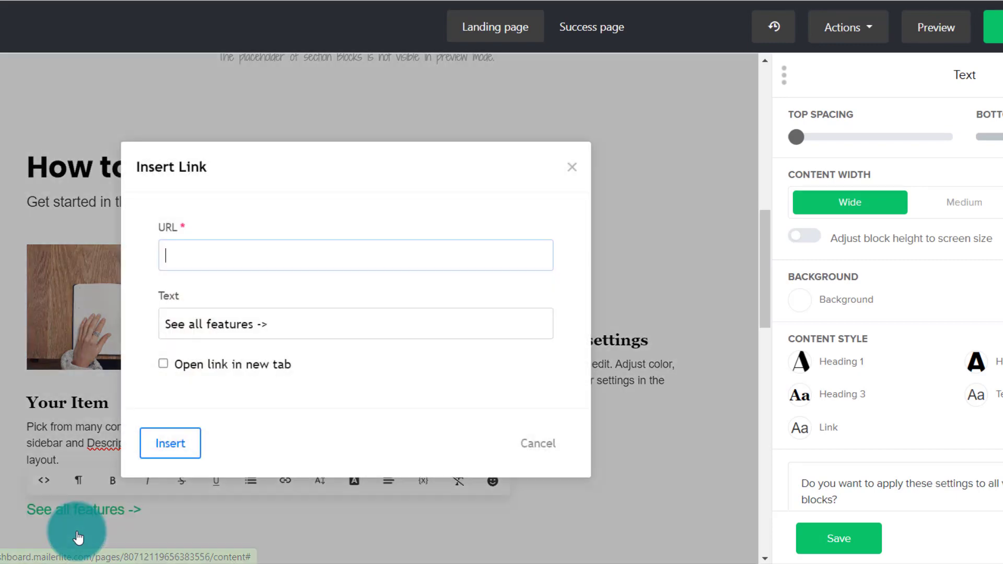
{"action": "left_click_drag", "start_coordinate": [254, 324], "coordinate": [160, 328]}
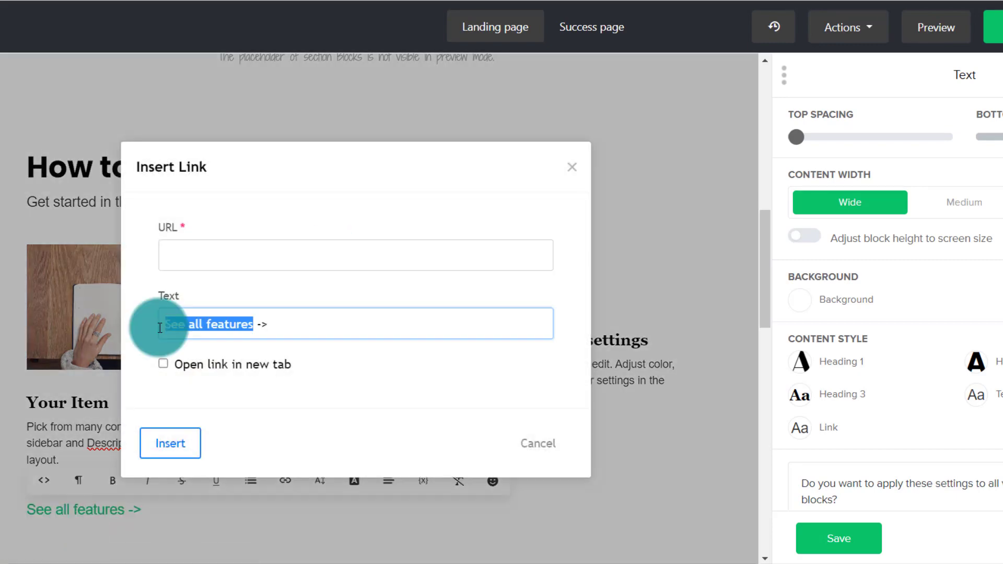
{"action": "type", "text": "Learn More"}
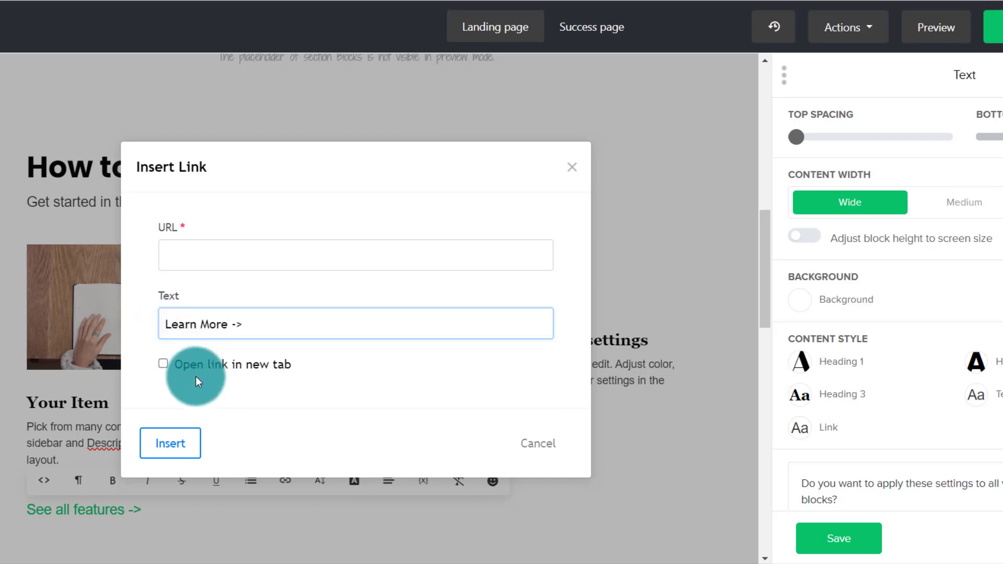
{"action": "left_click", "coordinate": [163, 365]}
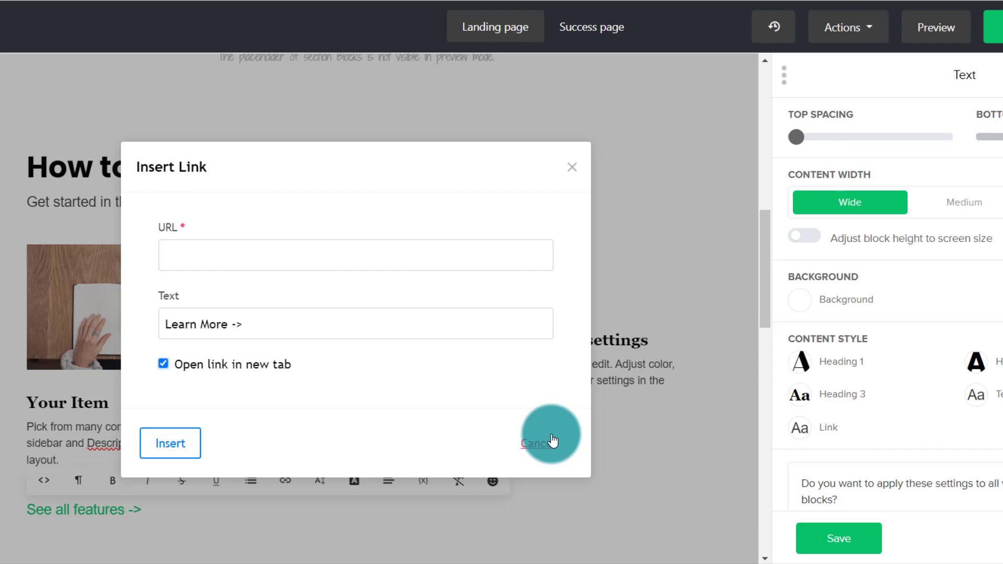
{"action": "left_click", "coordinate": [153, 457]}
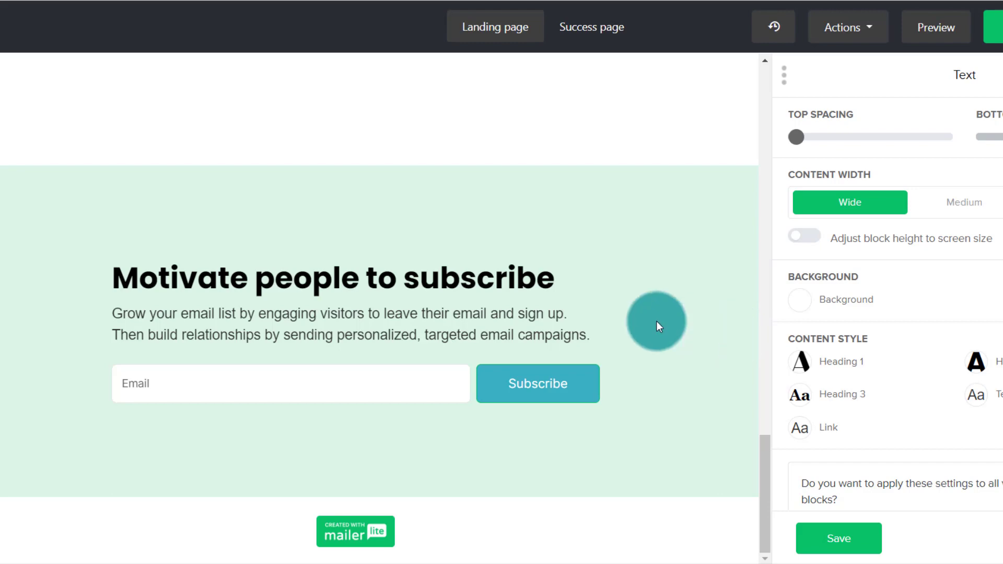
- Open the signup form block's form fields and choose "Redirect to" as the Subscribe button's action
{"action": "mouse_move", "coordinate": [448, 336]}
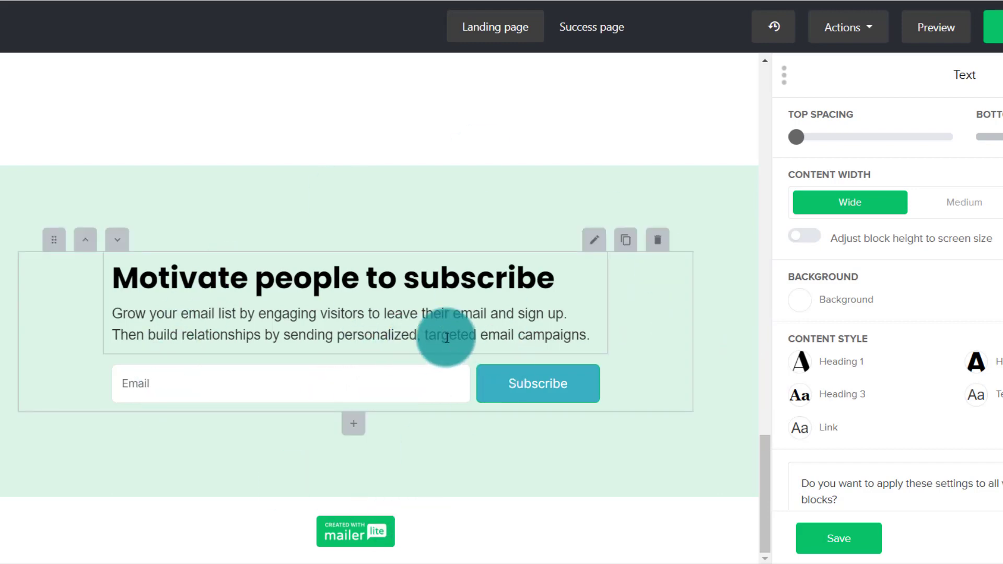
{"action": "left_click", "coordinate": [593, 244]}
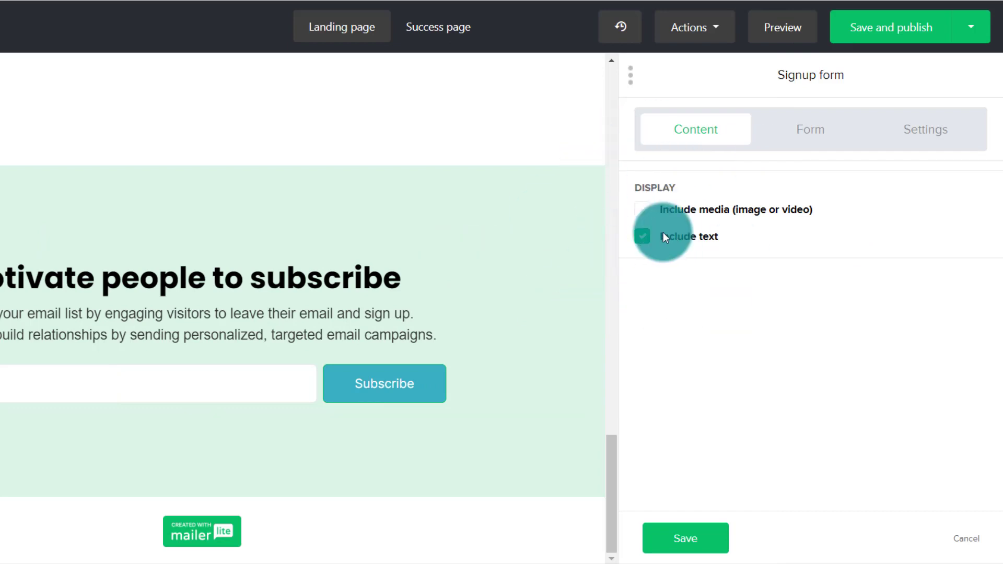
{"action": "left_click", "coordinate": [812, 137]}
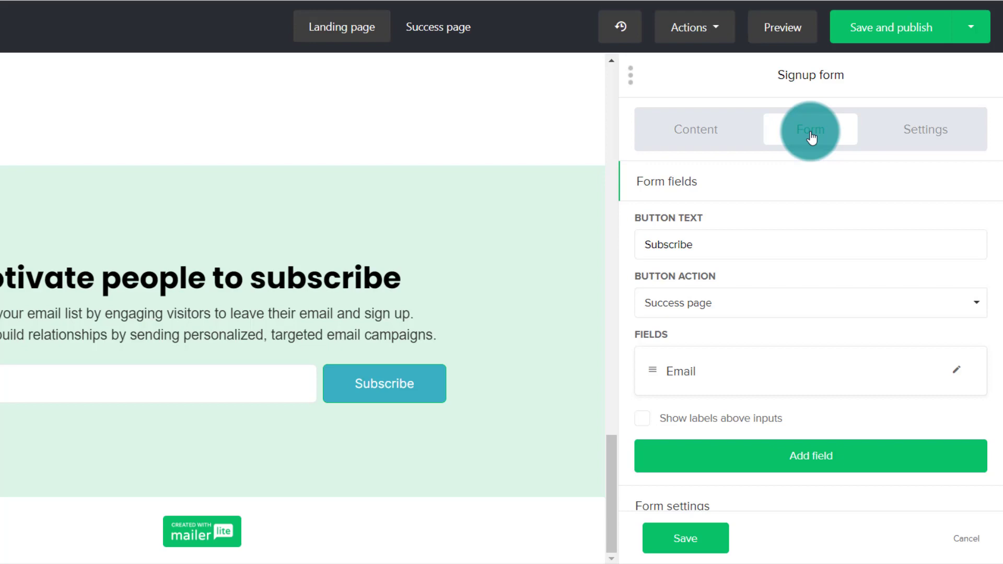
{"action": "left_click", "coordinate": [720, 311]}
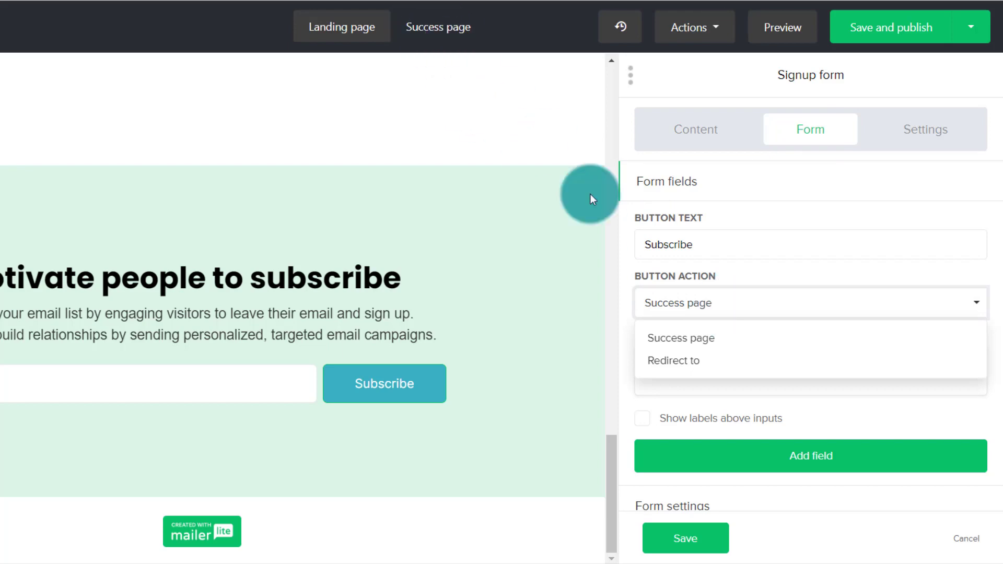
{"action": "left_click", "coordinate": [683, 369]}
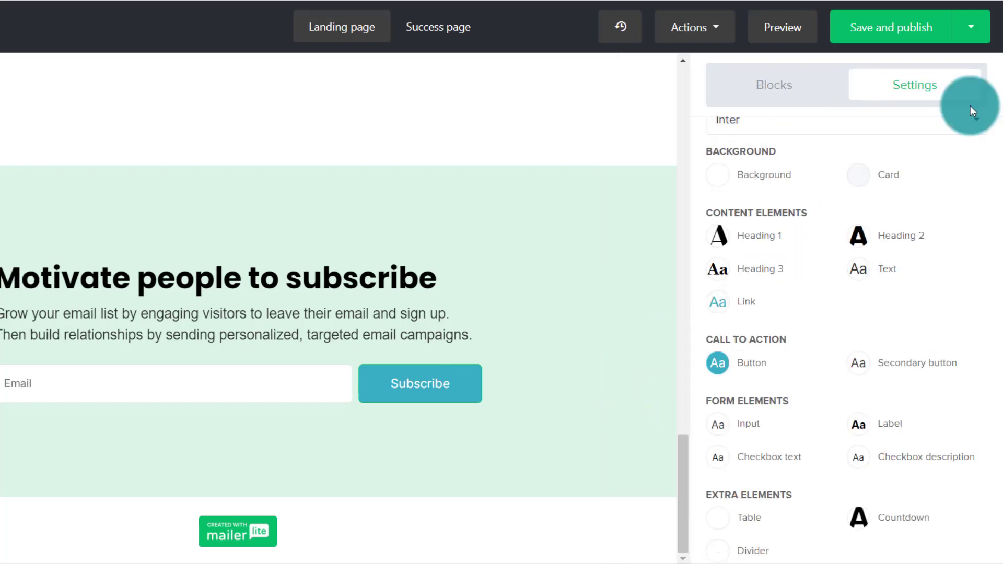
- Save the page design for publishing and set the landing page URL to subscribepage.io/Tuto
{"action": "left_click", "coordinate": [864, 29]}
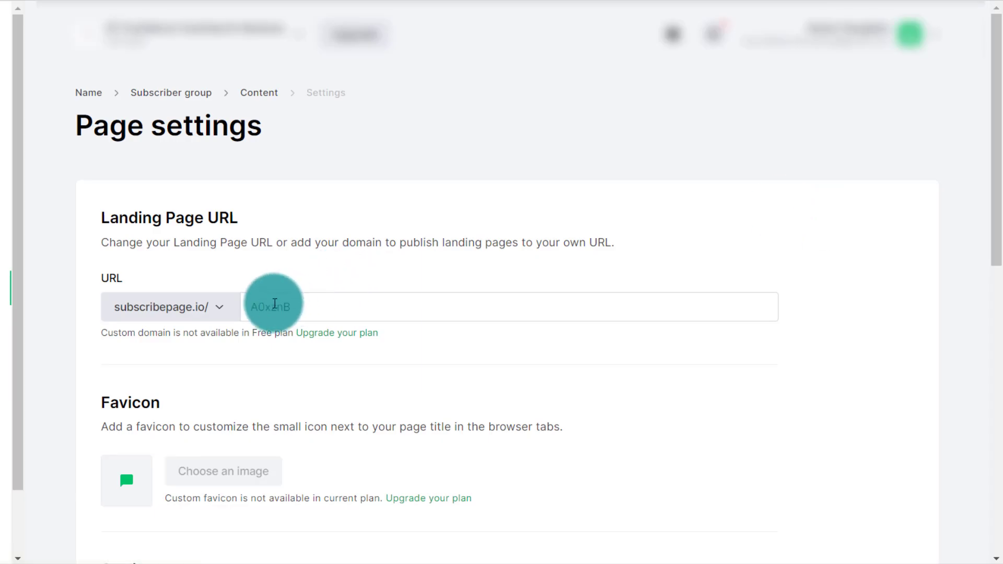
{"action": "double_click", "coordinate": [292, 308]}
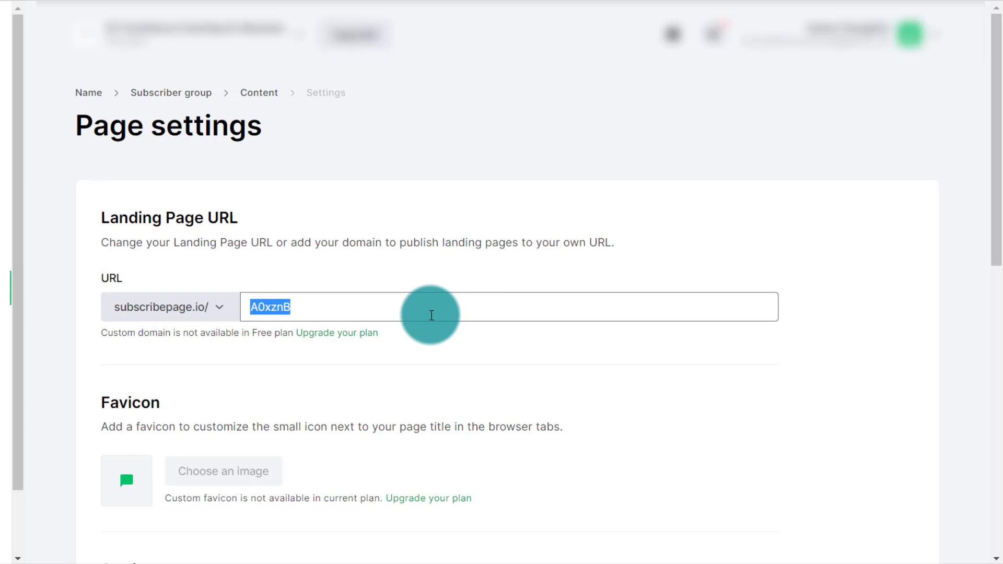
{"action": "type", "text": "Tuto"}
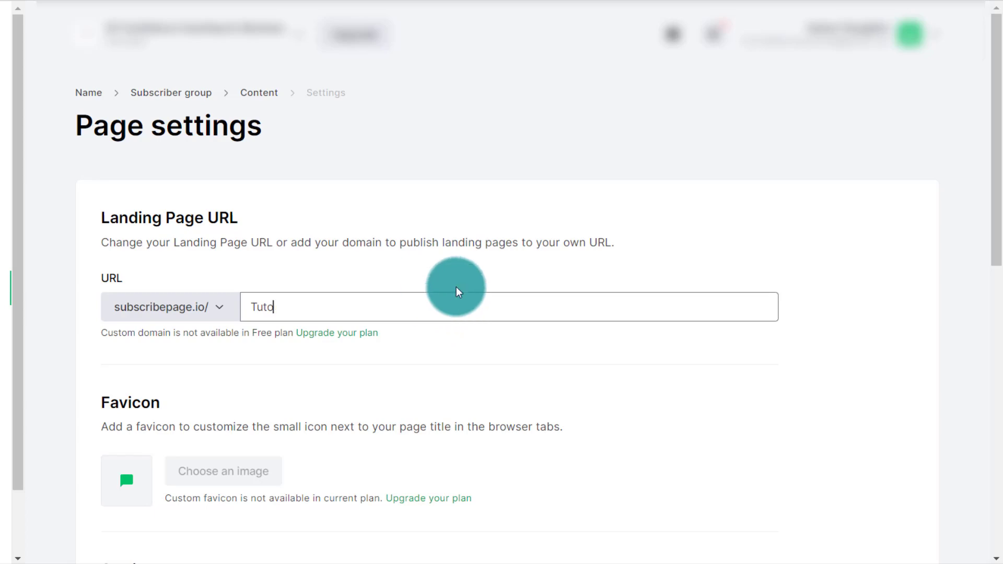
{"action": "left_click", "coordinate": [862, 262]}
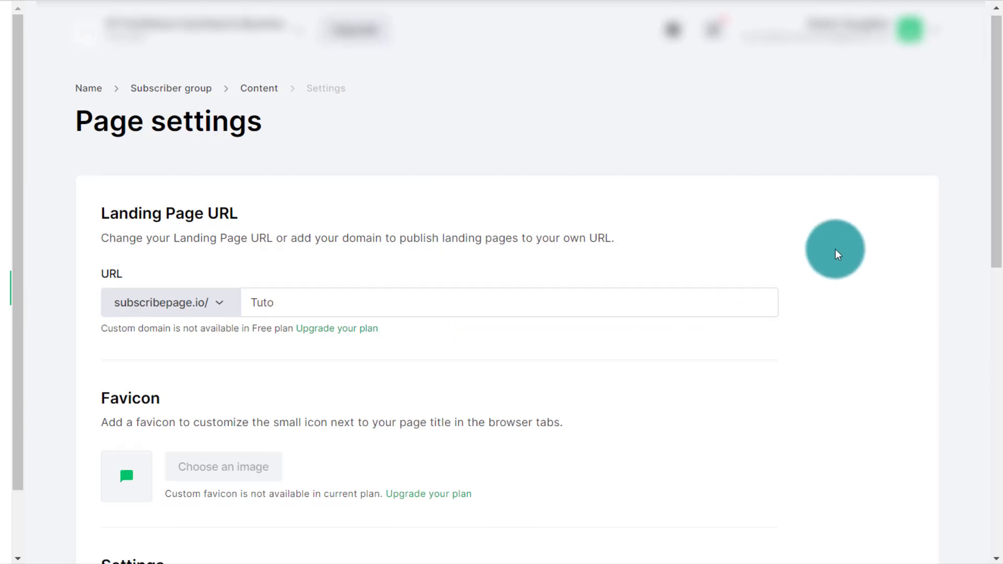
- Go through the favicon and SEO settings and publish the landing page
{"action": "scroll", "coordinate": [836, 250], "scroll_direction": "down", "scroll_amount": 3}
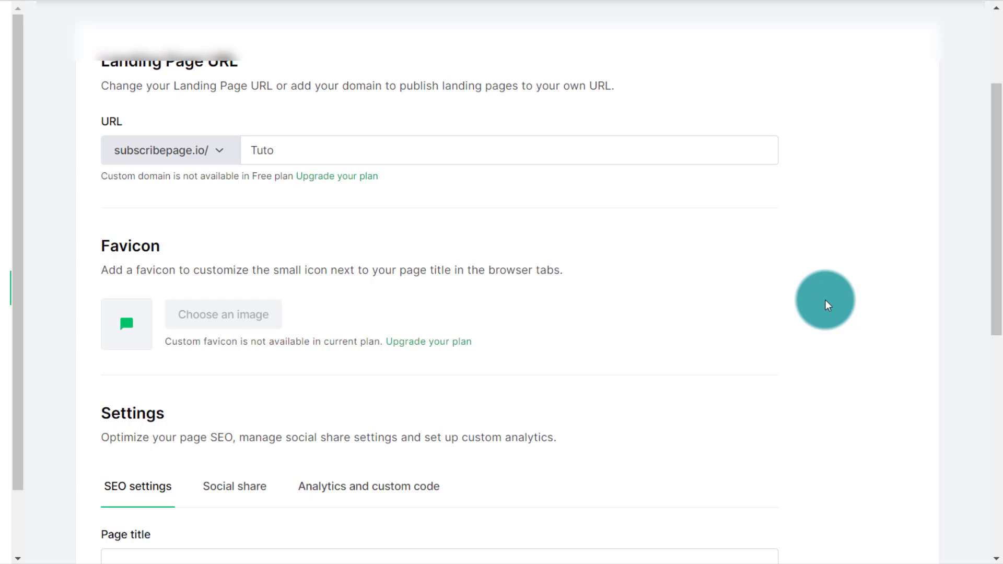
{"action": "scroll", "coordinate": [825, 300], "scroll_direction": "down", "scroll_amount": 9}
{"action": "scroll", "coordinate": [825, 299], "scroll_direction": "up", "scroll_amount": 2}
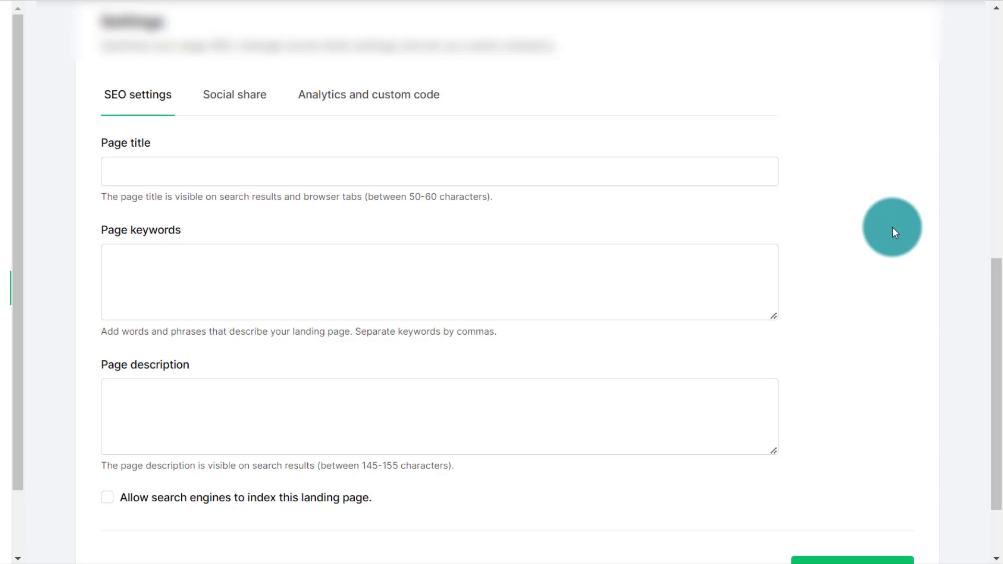
{"action": "scroll", "coordinate": [894, 231], "scroll_direction": "down", "scroll_amount": 2}
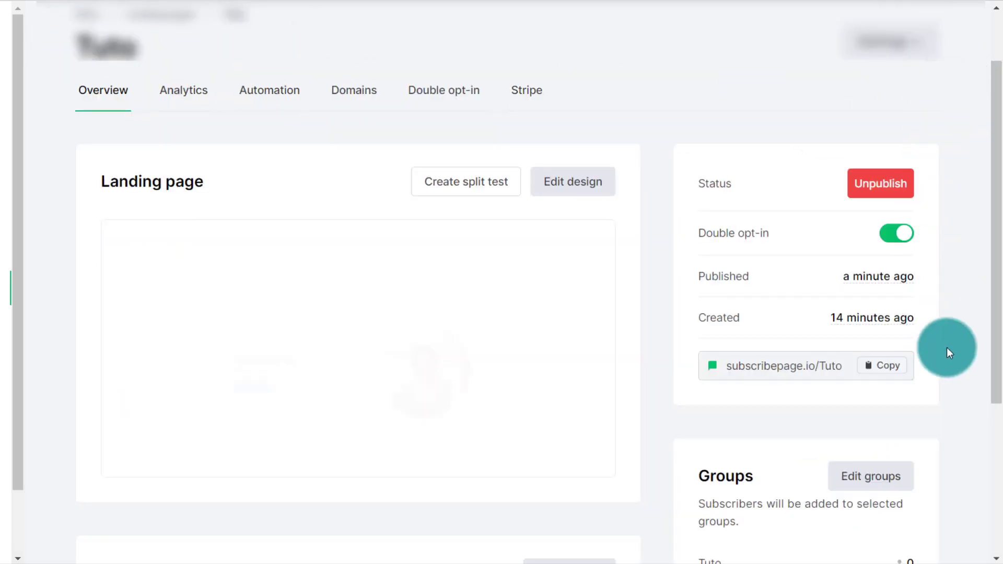
- Copy the published landing page's URL from its overview
{"action": "mouse_move", "coordinate": [251, 340]}
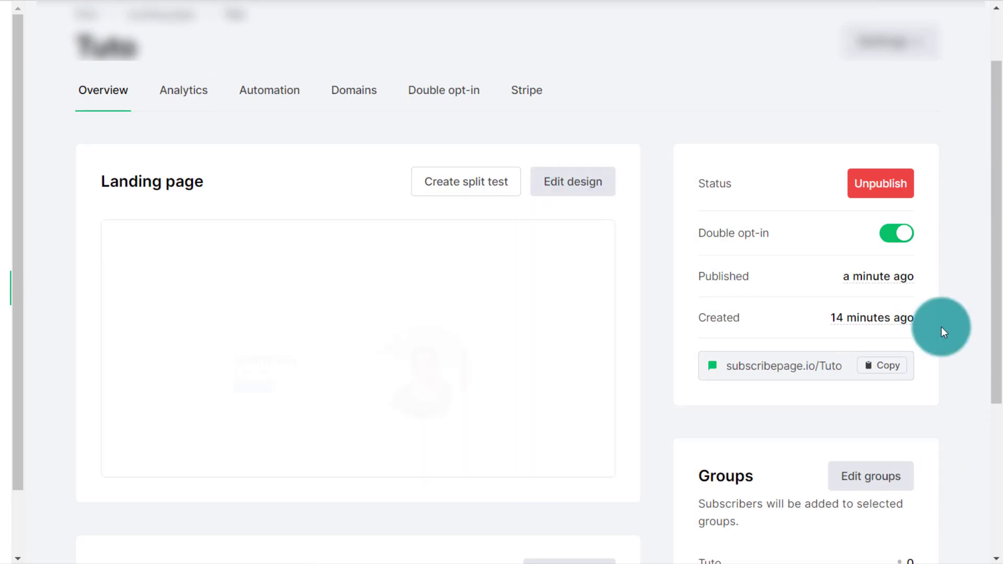
{"action": "left_click", "coordinate": [884, 375]}
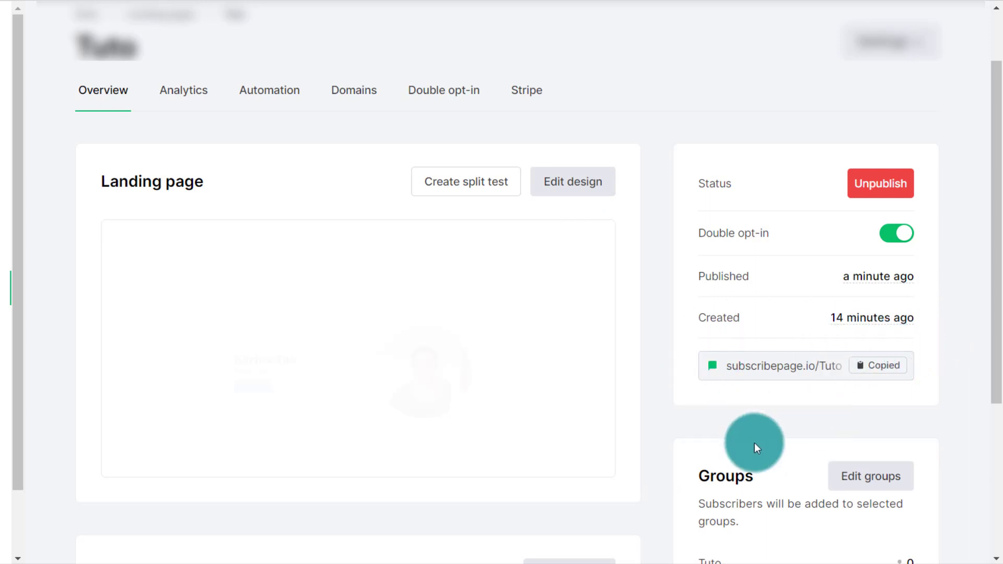
- Examine the landing page's groups and settings, plus its visitor and subscriber analytics
{"action": "scroll", "coordinate": [967, 286], "scroll_direction": "down", "scroll_amount": 3}
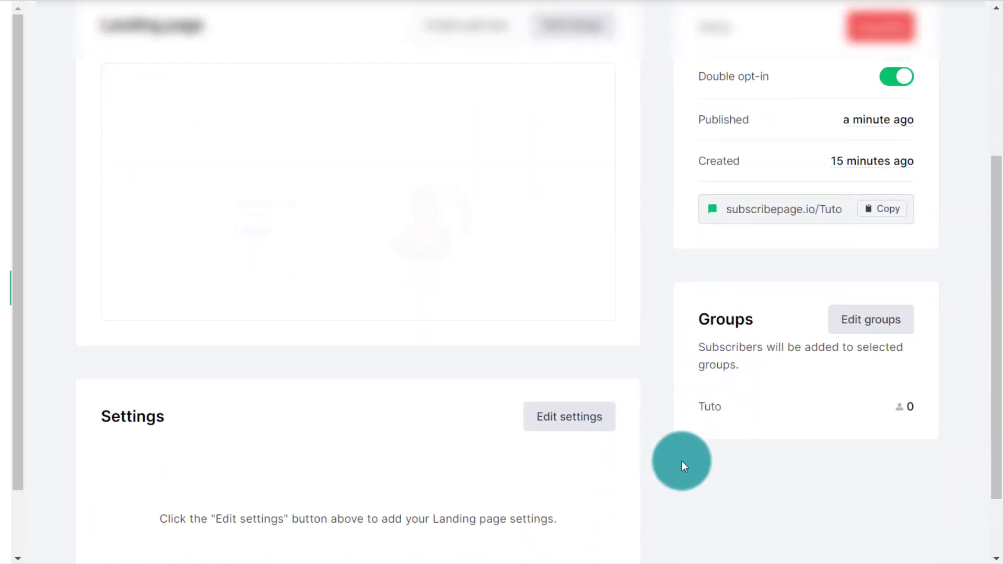
{"action": "scroll", "coordinate": [682, 459], "scroll_direction": "up", "scroll_amount": 3}
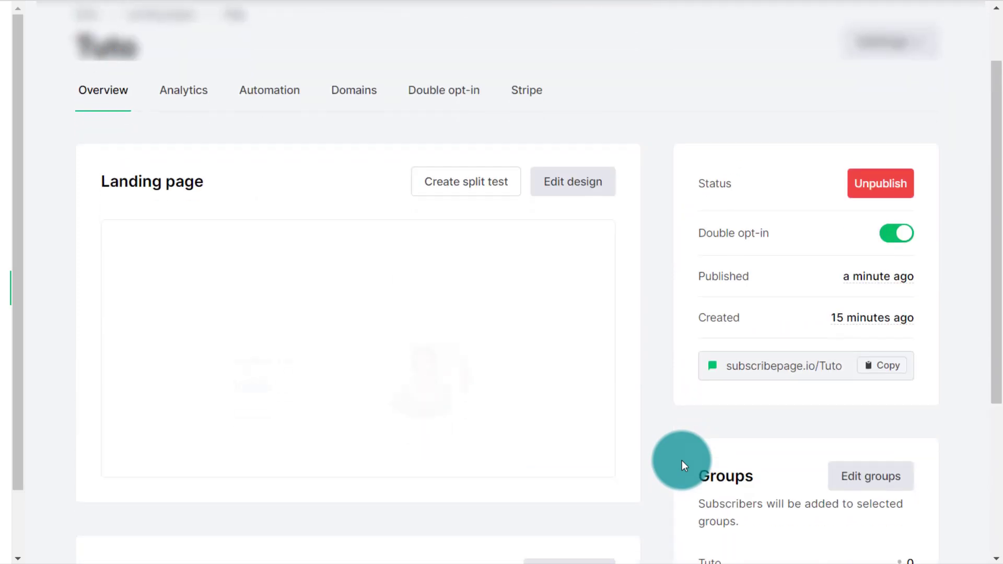
{"action": "left_click", "coordinate": [187, 92]}
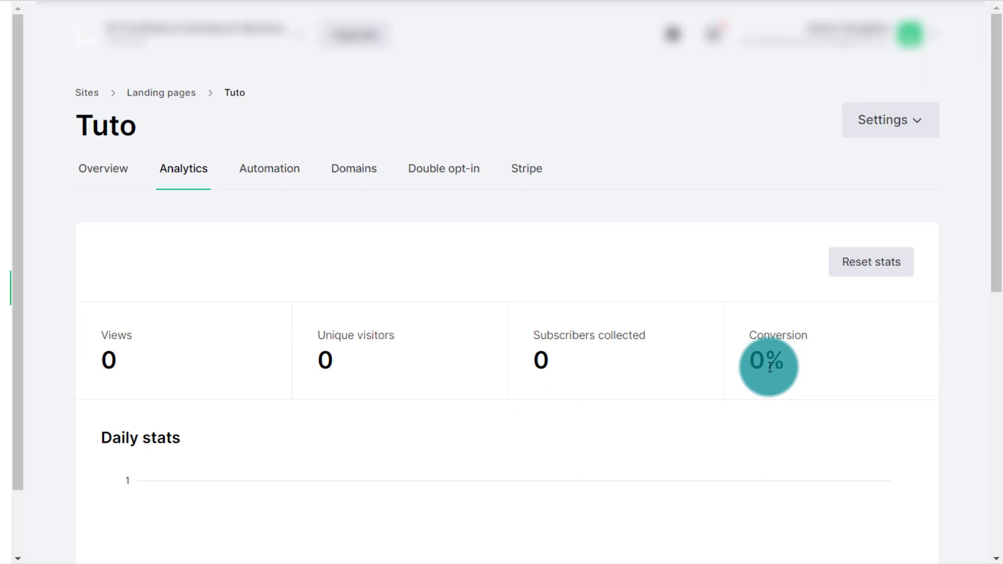
{"action": "scroll", "coordinate": [770, 367], "scroll_direction": "down", "scroll_amount": 10}
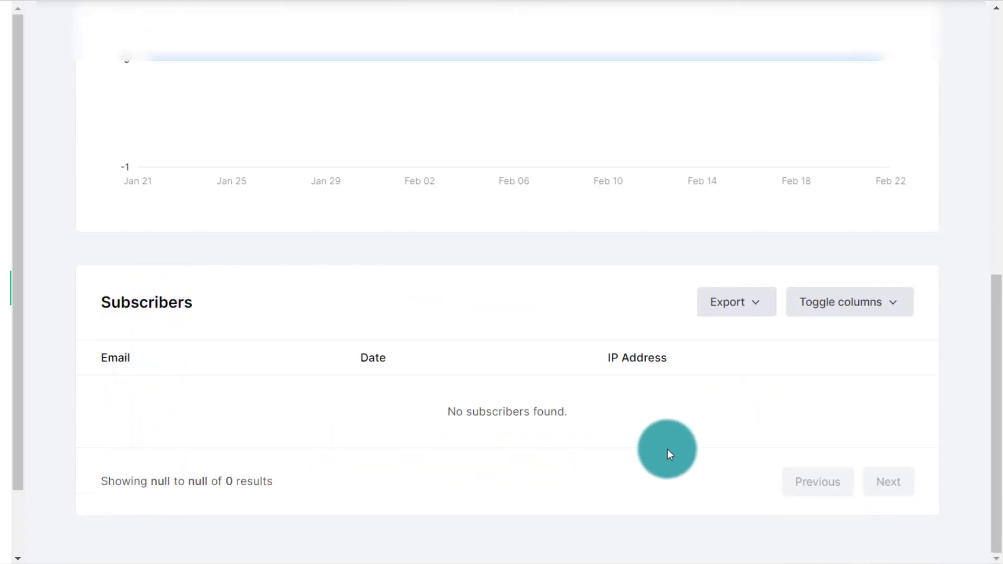
{"action": "scroll", "coordinate": [667, 449], "scroll_direction": "up", "scroll_amount": 10}
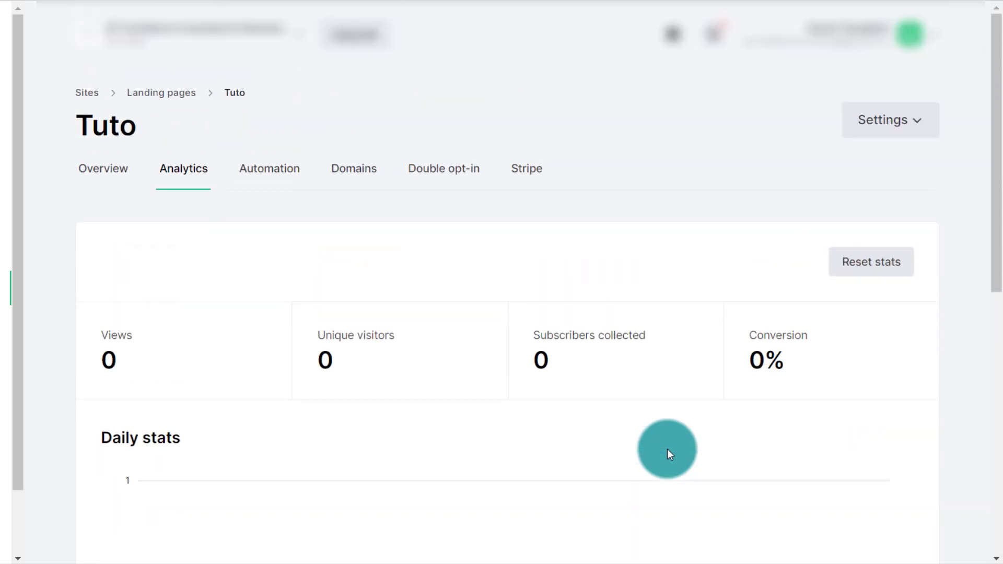